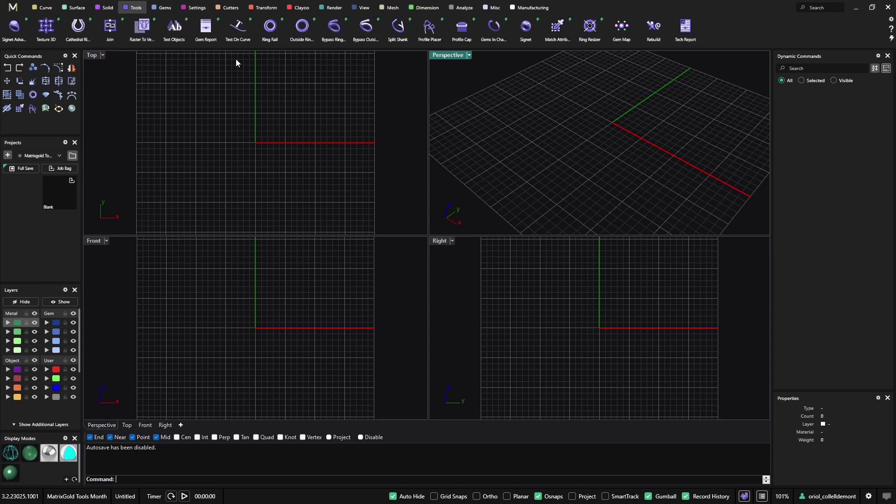
# - Maximize the Perspective view and start a new Ring Rail at the origin
pyautogui.doubleClick(458, 56)
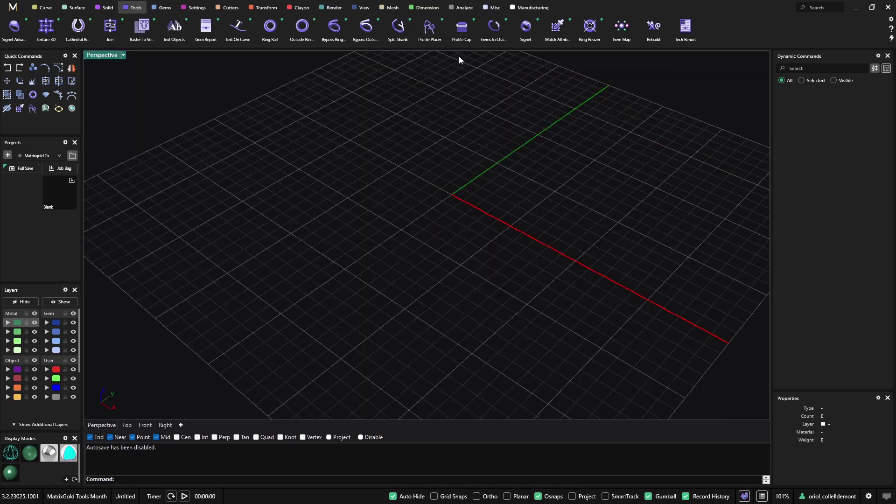
pyautogui.scroll(-6, 412, 196)
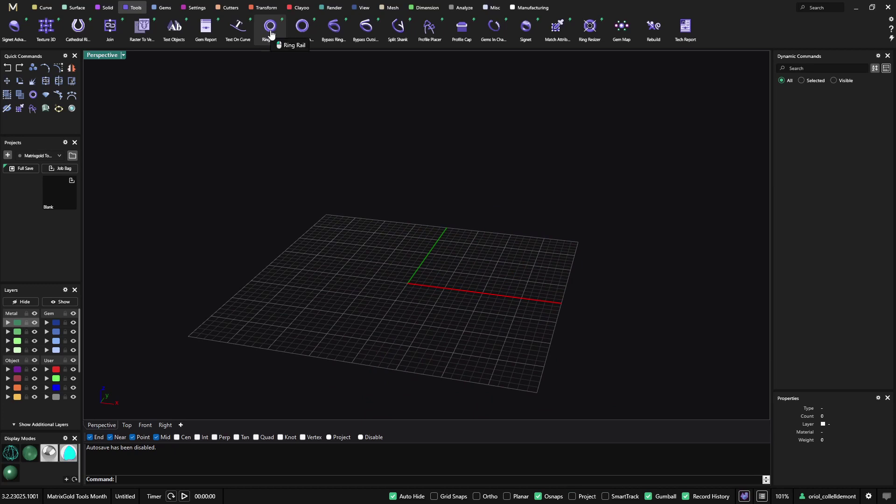
pyautogui.click(271, 34)
pyautogui.moveTo(260, 180); pyautogui.dragTo(462, 212, button='right')
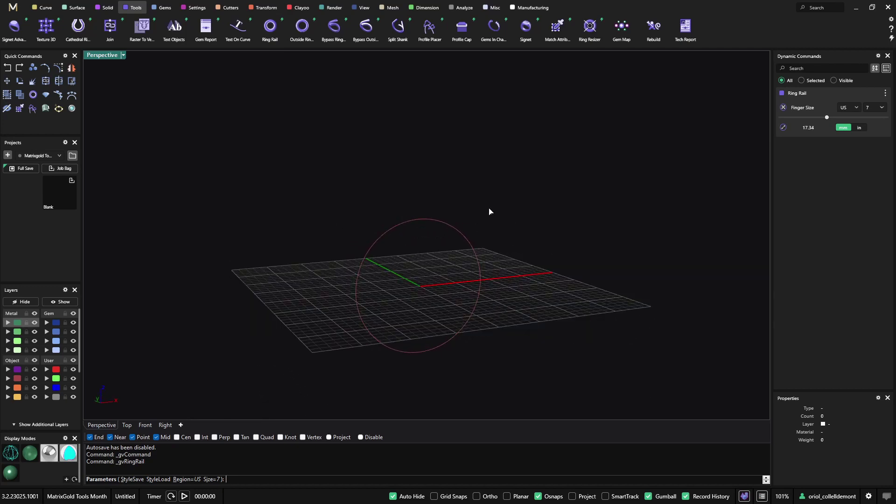
# - Try the EU finger size standard for the ring rail and browse its available sizes
pyautogui.click(855, 109)
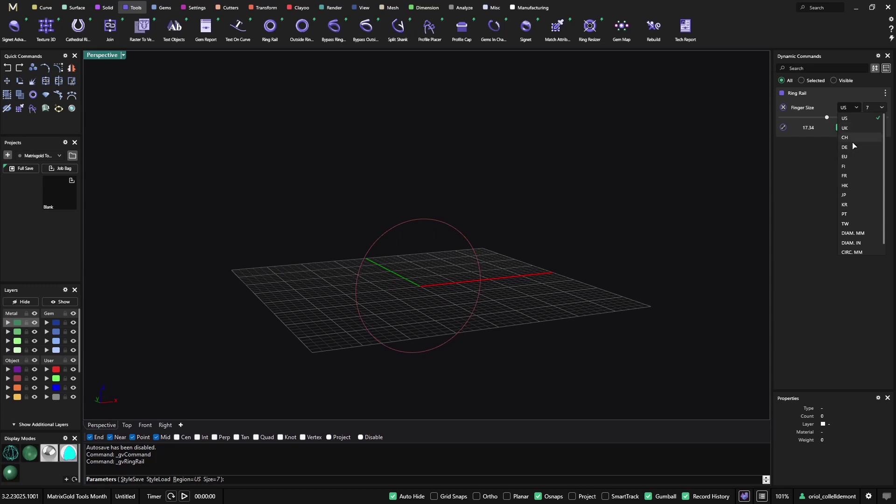
pyautogui.click(854, 156)
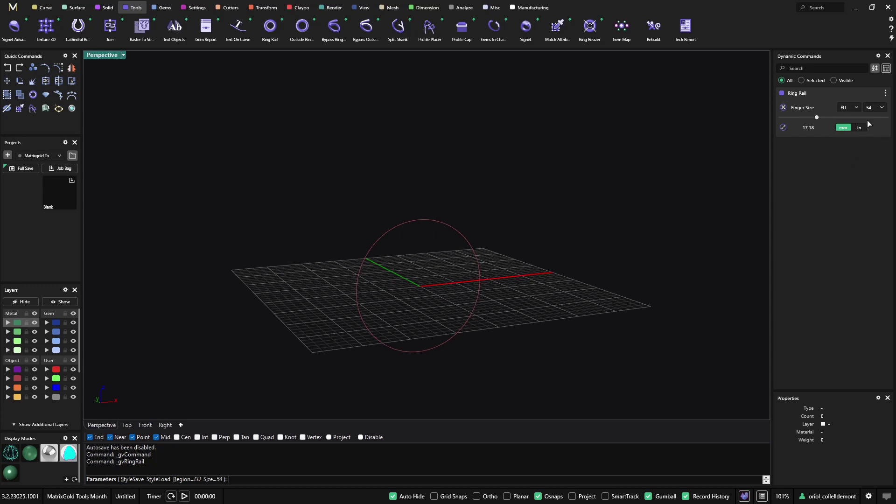
pyautogui.click(876, 109)
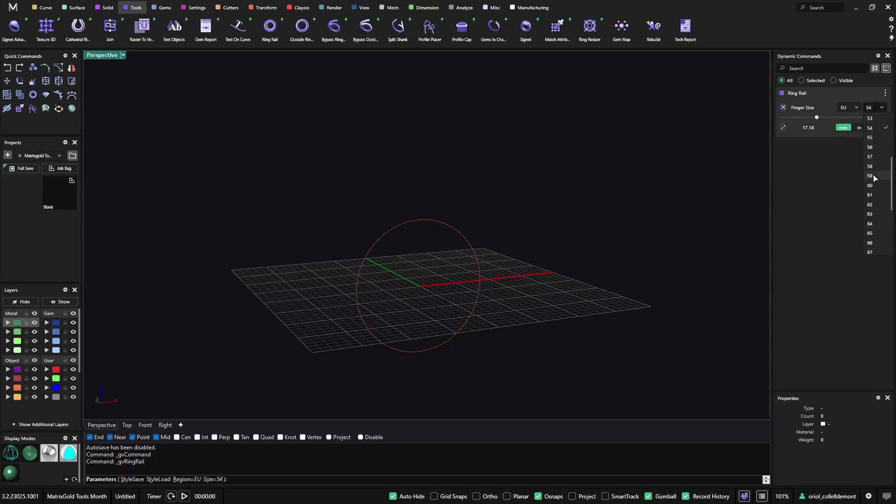
pyautogui.click(853, 109)
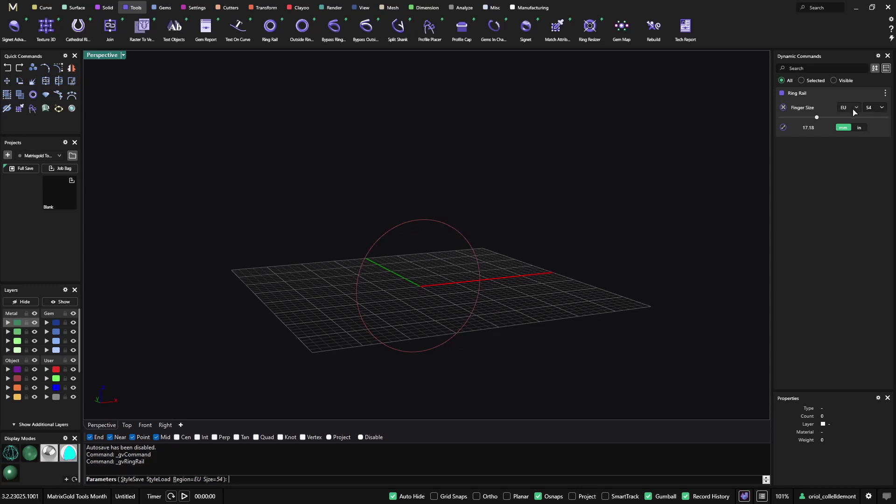
# - Set the ring rail's finger size standard to US and its size to 7, and finish the rail
pyautogui.click(855, 110)
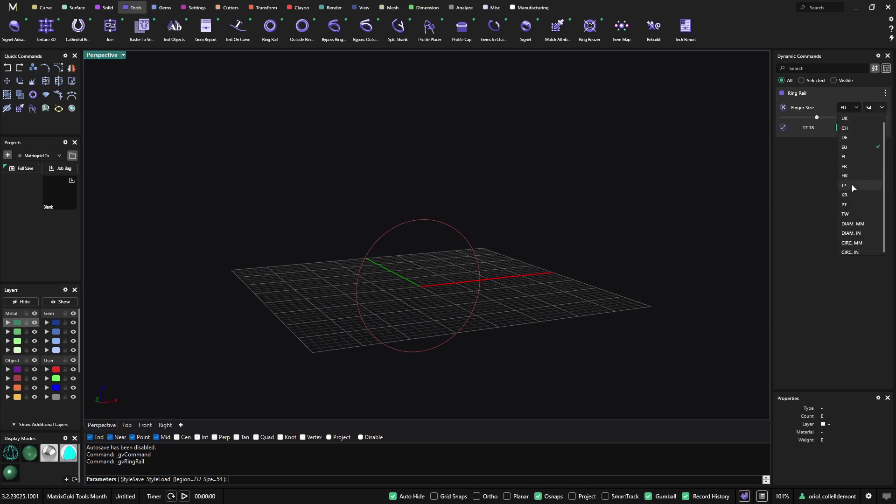
pyautogui.click(844, 118)
pyautogui.click(881, 109)
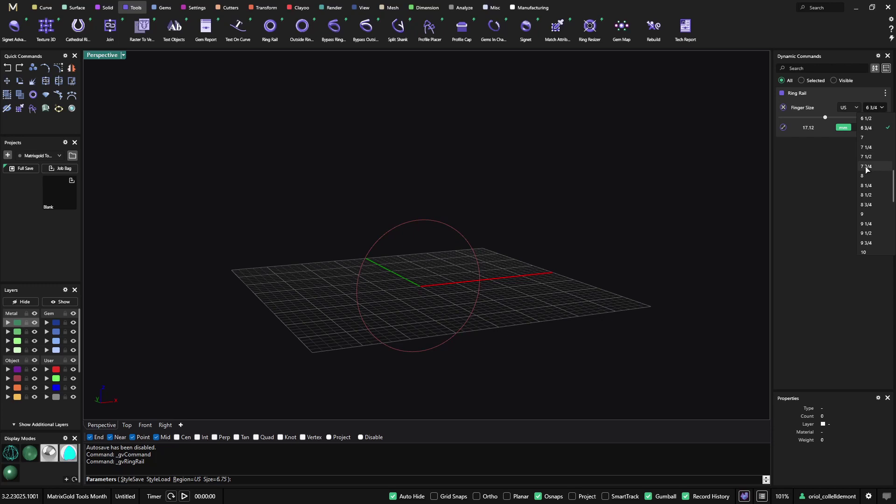
pyautogui.click(871, 140)
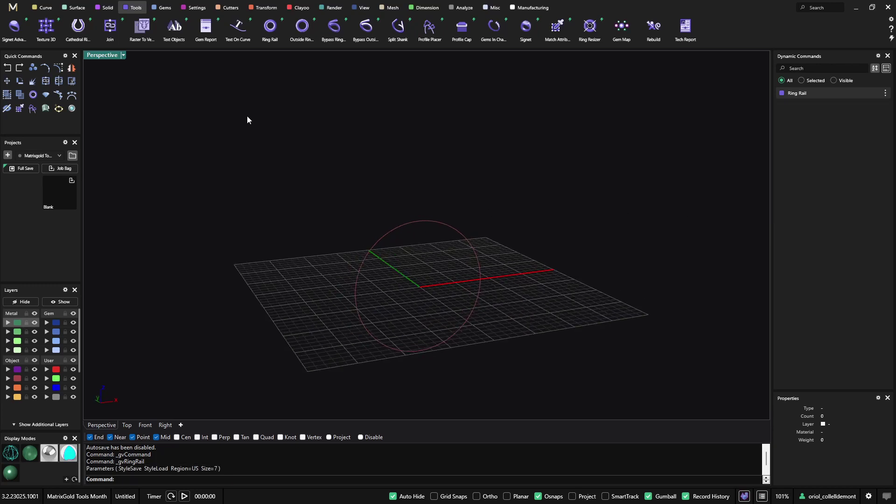
pyautogui.click(301, 29)
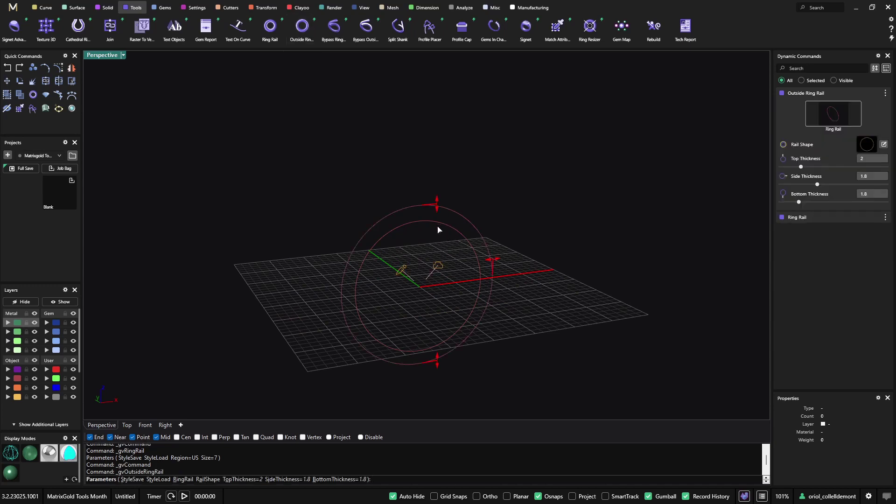
pyautogui.moveTo(490, 218); pyautogui.dragTo(467, 201, button='right')
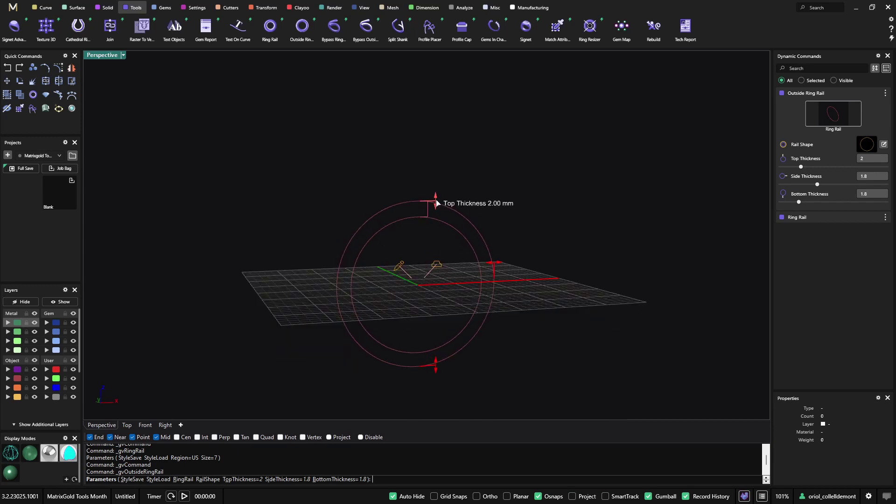
pyautogui.moveTo(437, 203); pyautogui.dragTo(436, 187)
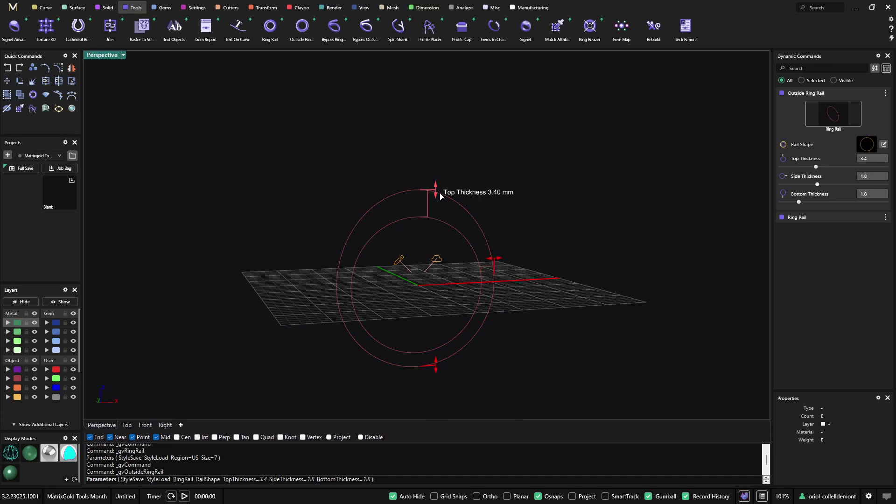
pyautogui.moveTo(436, 190); pyautogui.dragTo(436, 196)
pyautogui.press('Escape')
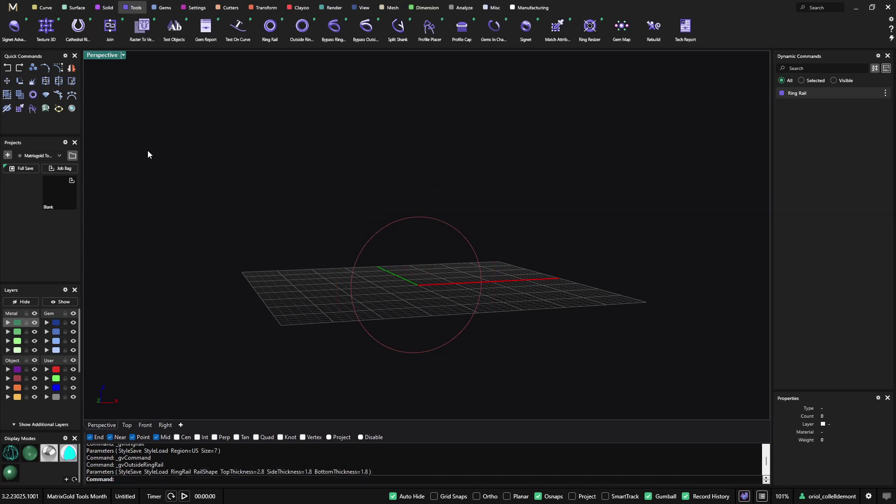
# - Create an outside ring rail around the ring rail with 3.4 mm top thickness and 1.8 mm side and bottom thickness
pyautogui.rightClick(33, 100)
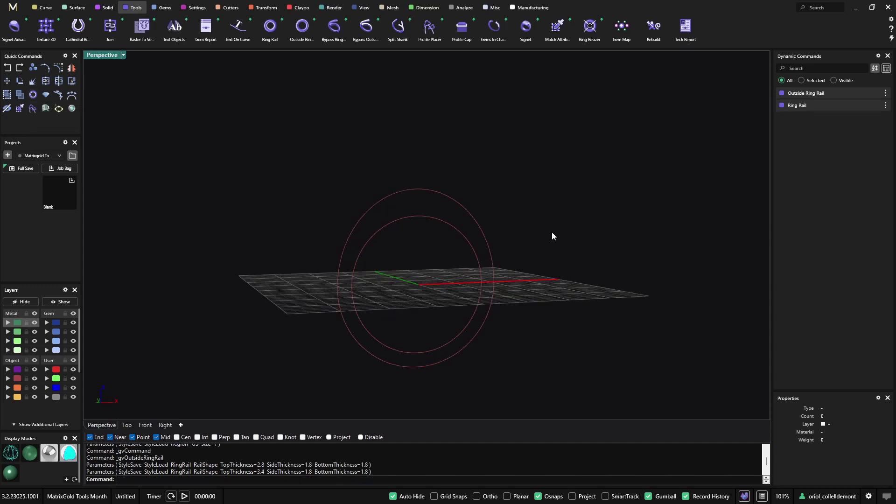
pyautogui.moveTo(552, 233); pyautogui.dragTo(534, 237, button='right')
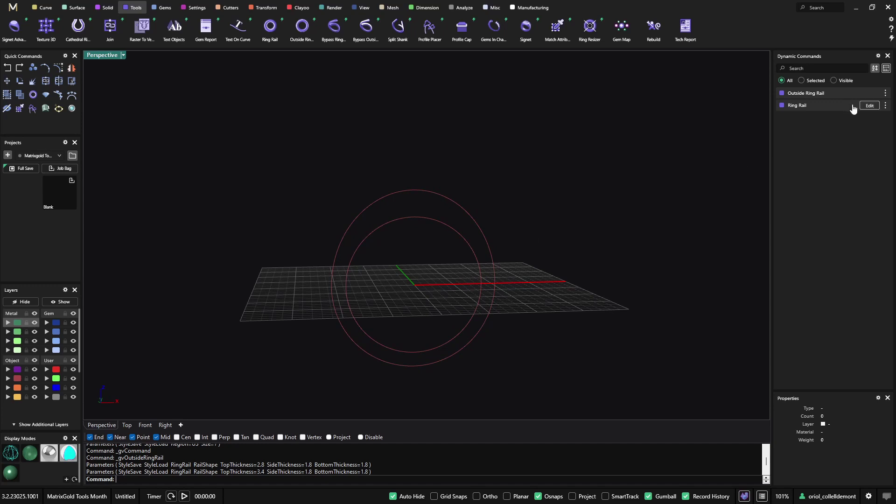
# - Reopen the existing ring rail's parameters and review its finger size options
pyautogui.click(870, 106)
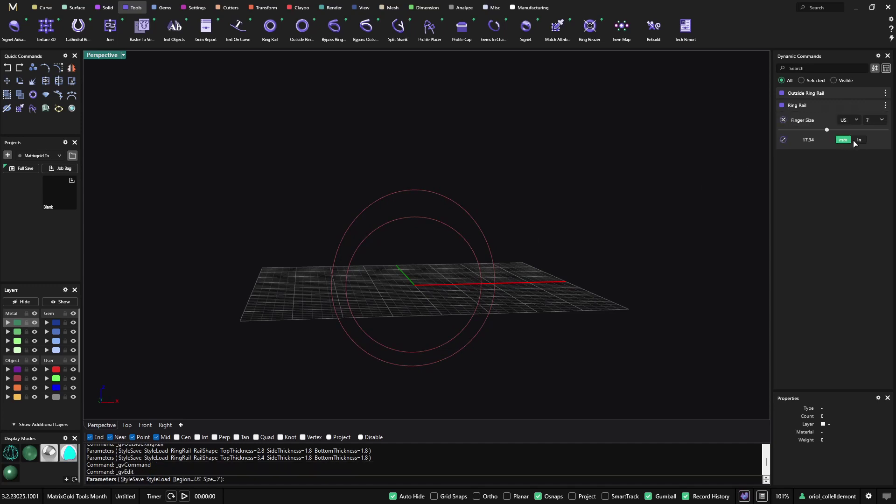
pyautogui.click(874, 122)
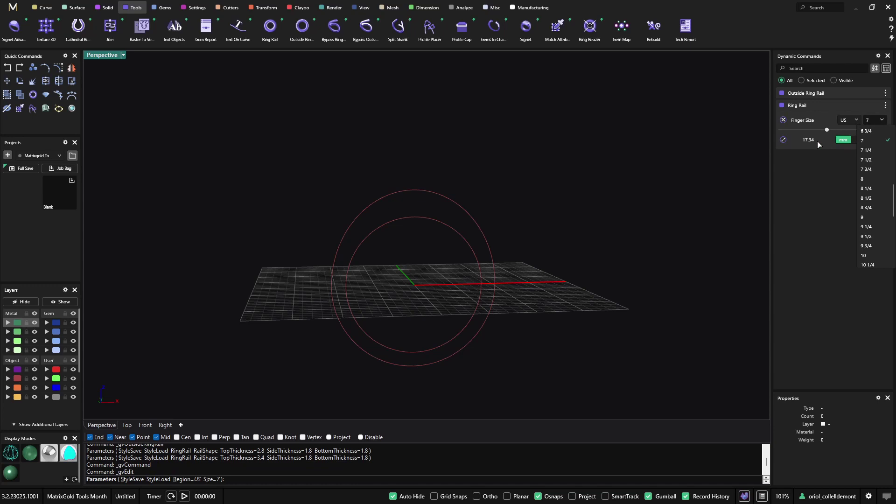
pyautogui.moveTo(827, 132)
pyautogui.mouseDown()
pyautogui.moveTo(848, 135)
pyautogui.moveTo(817, 141)
pyautogui.moveTo(827, 140)
pyautogui.mouseUp()
pyautogui.rightClick(376, 237)
pyautogui.moveTo(377, 237); pyautogui.dragTo(390, 251, button='right')
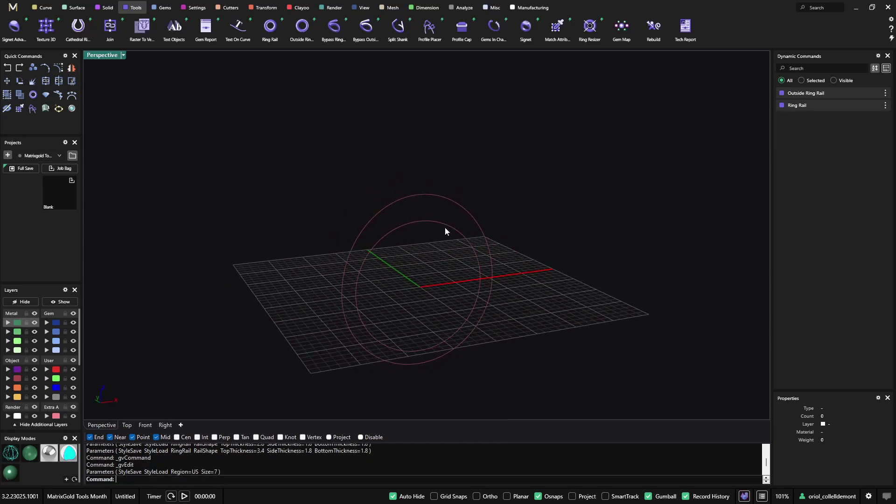
# - Place a 4 mm wide profile at position 0 with Profile Placer, using the inner rail as curve and the outer rail as outside curve
pyautogui.click(31, 112)
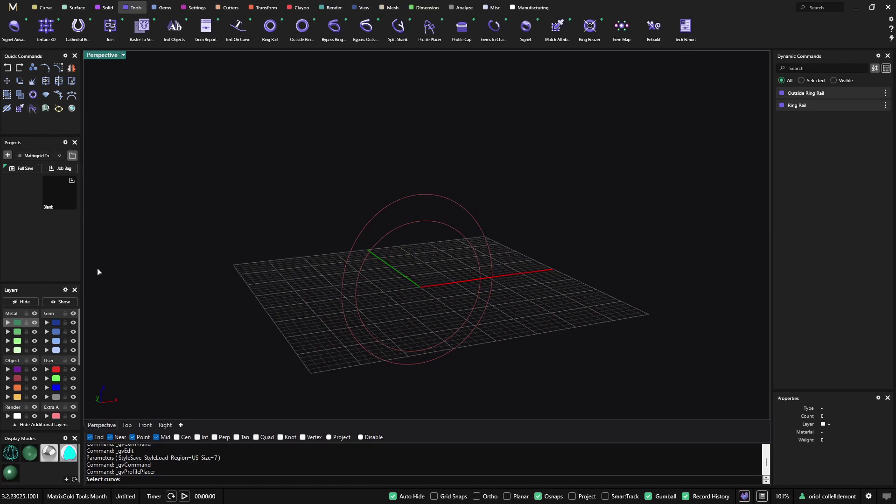
pyautogui.click(424, 223)
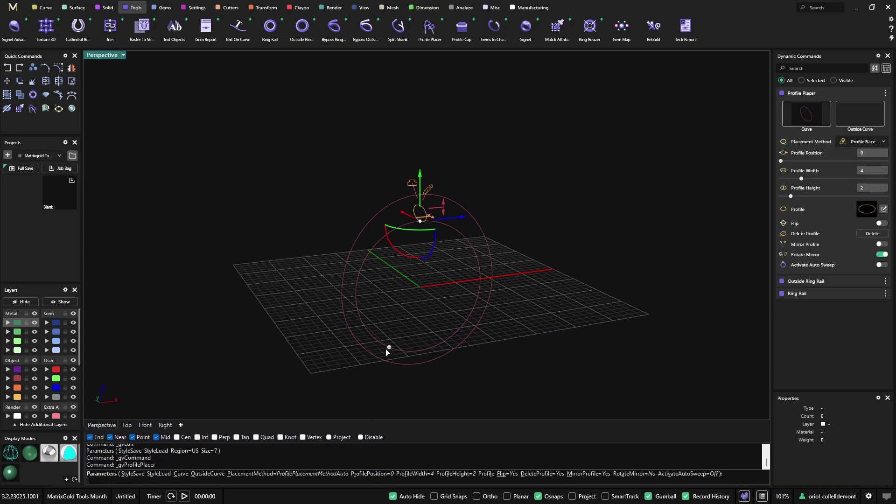
pyautogui.click(863, 118)
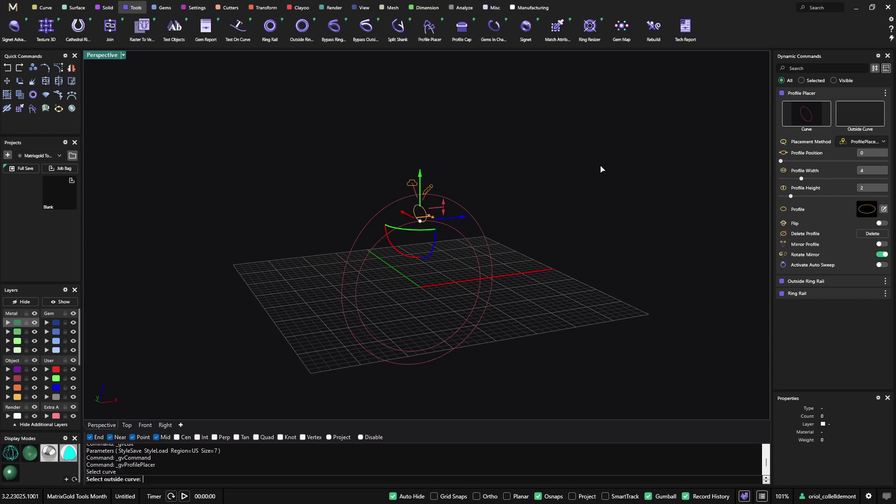
pyautogui.click(467, 214)
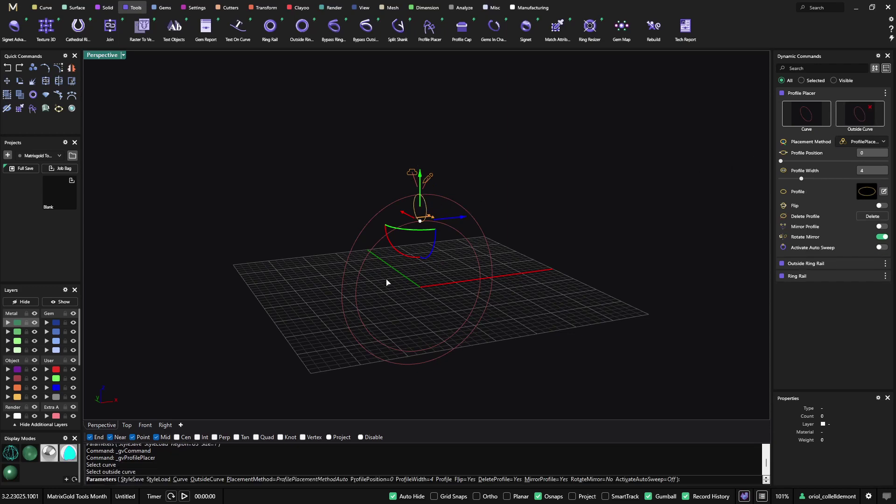
pyautogui.moveTo(467, 215); pyautogui.dragTo(436, 269, button='right')
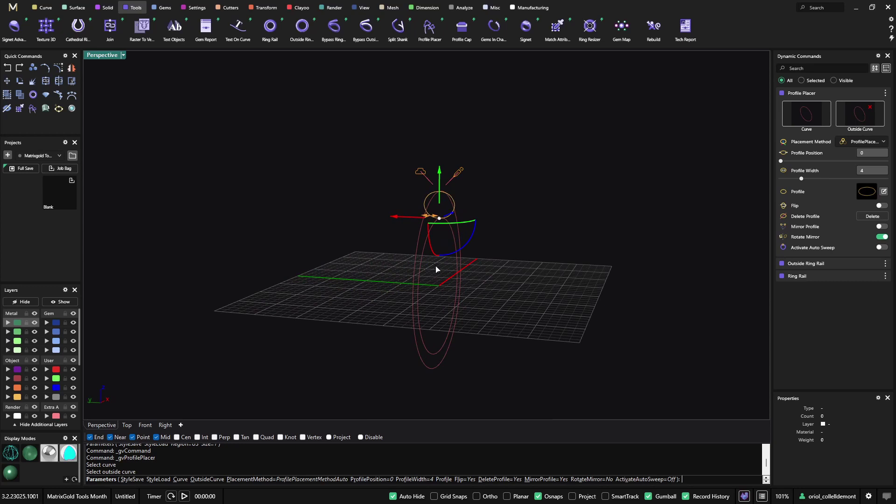
pyautogui.moveTo(552, 240); pyautogui.dragTo(521, 240, button='right')
pyautogui.rightClick(556, 236)
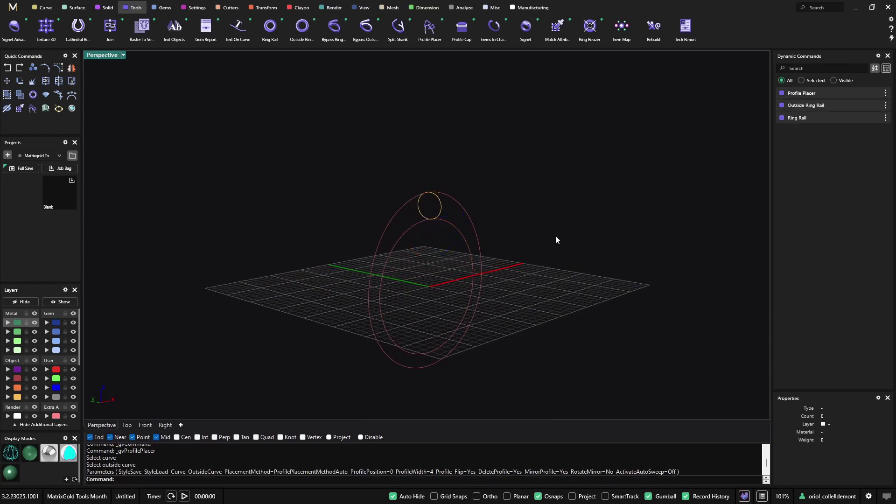
# - Edit the outside ring rail and reduce its top thickness to 2.7 mm
pyautogui.click(862, 108)
pyautogui.moveTo(712, 174); pyautogui.dragTo(492, 182, button='right')
pyautogui.moveTo(476, 173)
pyautogui.moveTo(476, 172)
pyautogui.mouseDown()
pyautogui.moveTo(477, 206)
pyautogui.moveTo(477, 172)
pyautogui.moveTo(477, 188)
pyautogui.mouseUp()
pyautogui.moveTo(627, 251); pyautogui.dragTo(560, 287, button='right')
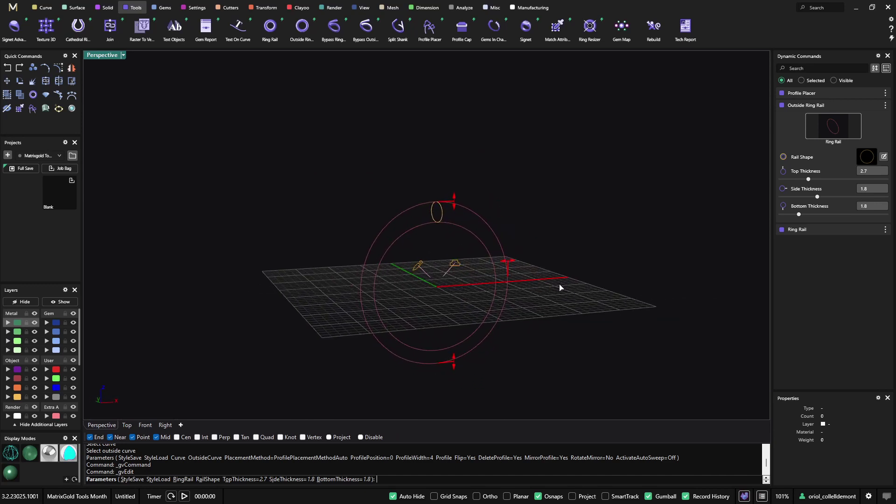
pyautogui.press('Return')
# - Add a round diamond on top of the inner ring rail with Gem on Ring Rail, using a Z offset of 5
pyautogui.click(454, 224)
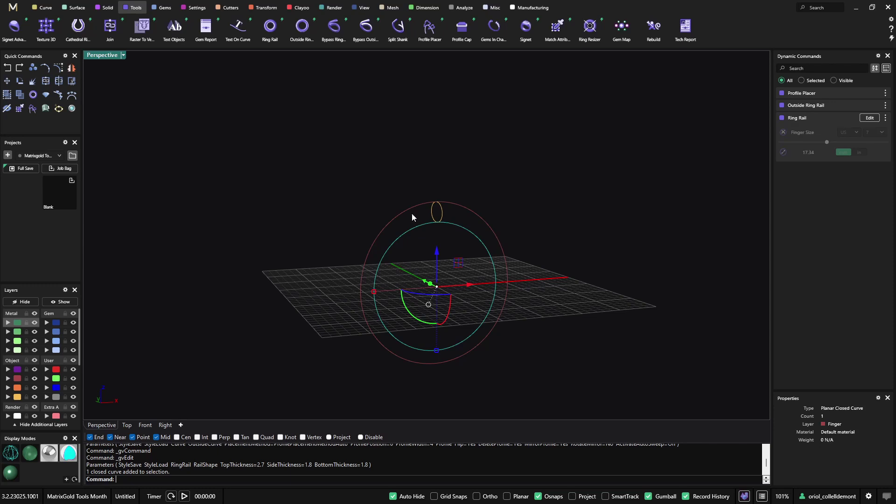
pyautogui.click(161, 8)
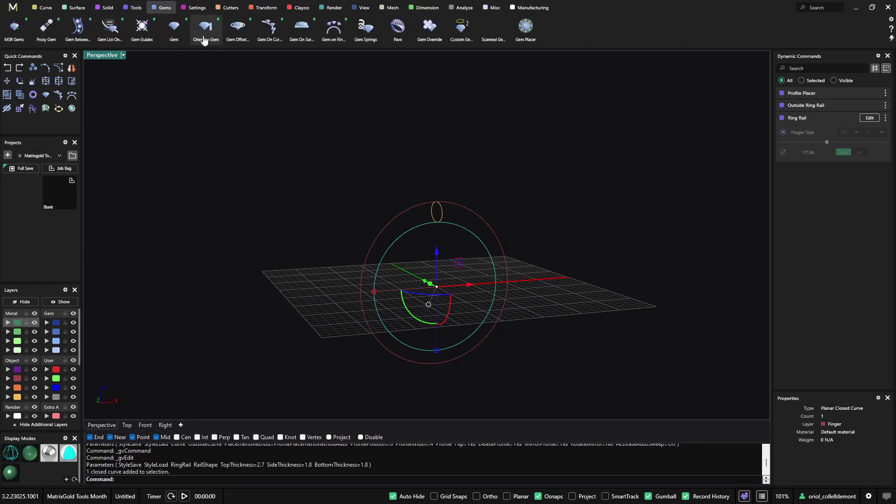
pyautogui.click(332, 30)
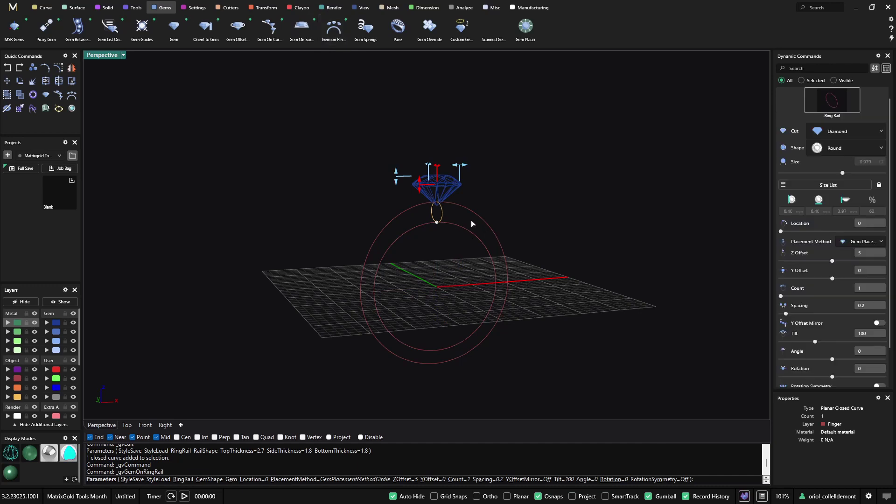
pyautogui.rightClick(536, 208)
pyautogui.moveTo(459, 256); pyautogui.dragTo(519, 273, button='right')
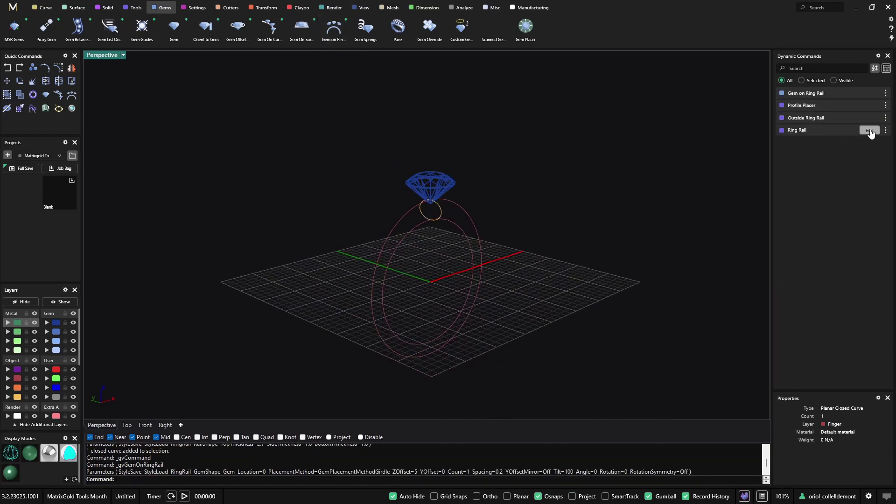
# - Edit the inner ring rail and set its finger size to US 8 3/4
pyautogui.click(870, 130)
pyautogui.moveTo(828, 156)
pyautogui.mouseDown()
pyautogui.moveTo(840, 160)
pyautogui.moveTo(815, 153)
pyautogui.moveTo(838, 155)
pyautogui.mouseUp()
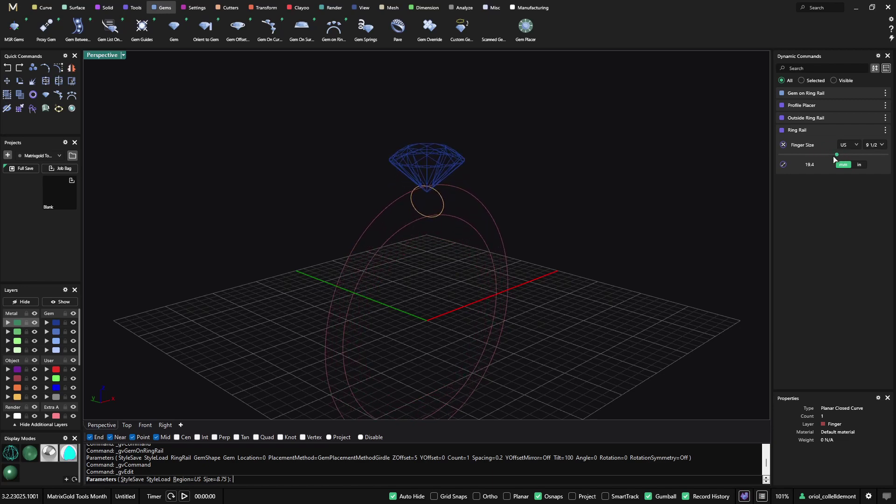
pyautogui.rightClick(694, 229)
pyautogui.moveTo(694, 228); pyautogui.dragTo(672, 232, button='right')
# - Delete the gem, the profile and both ring rails from the scene
pyautogui.scroll(-6, 670, 231)
pyautogui.keyDown('shift'); pyautogui.moveTo(602, 241); pyautogui.dragTo(479, 230, button='right'); pyautogui.keyUp('shift')
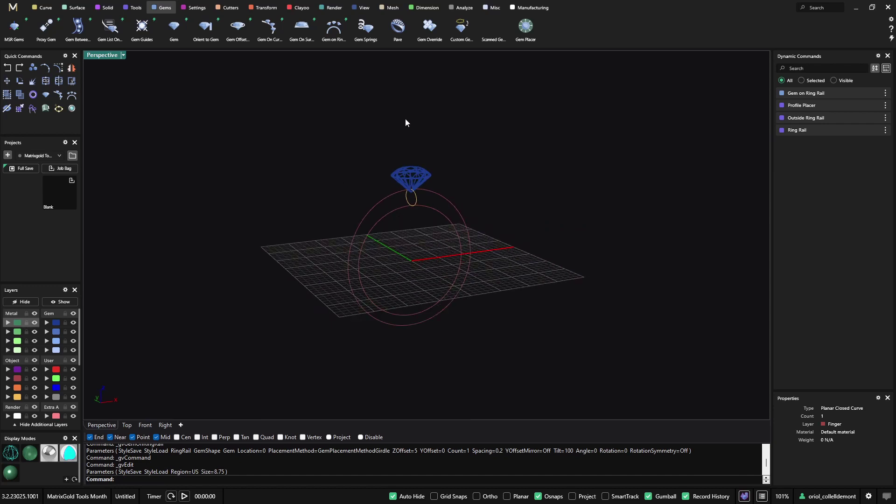
pyautogui.moveTo(272, 133); pyautogui.dragTo(518, 330)
pyautogui.press('Delete')
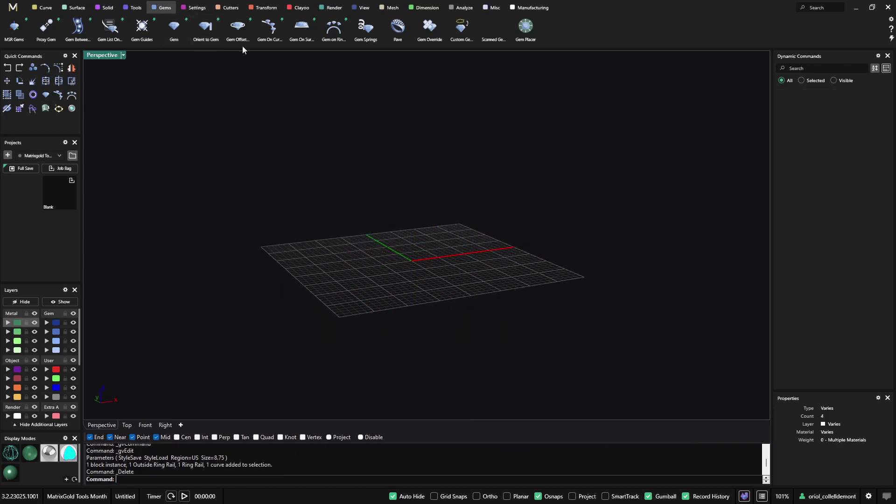
# - Create a bypass ring rail for finger size US 7 with an X bend of 7.1 and a Y bend of 3.05
pyautogui.click(138, 8)
pyautogui.click(334, 28)
pyautogui.moveTo(500, 308); pyautogui.dragTo(442, 179, button='right')
pyautogui.scroll(5, 430, 231)
pyautogui.moveTo(442, 179)
pyautogui.mouseDown()
pyautogui.moveTo(389, 202)
pyautogui.moveTo(455, 173)
pyautogui.moveTo(400, 191)
pyautogui.moveTo(441, 192)
pyautogui.mouseUp()
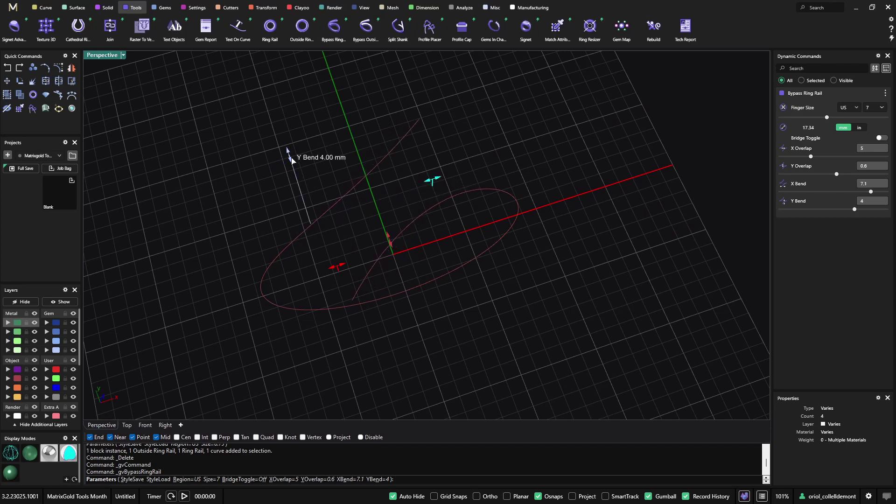
pyautogui.moveTo(292, 162)
pyautogui.mouseDown()
pyautogui.moveTo(295, 196)
pyautogui.moveTo(291, 173)
pyautogui.mouseUp()
# - Set the bypass ring rail's X overlap to 5.85 and finish the rail
pyautogui.moveTo(335, 269); pyautogui.dragTo(280, 267)
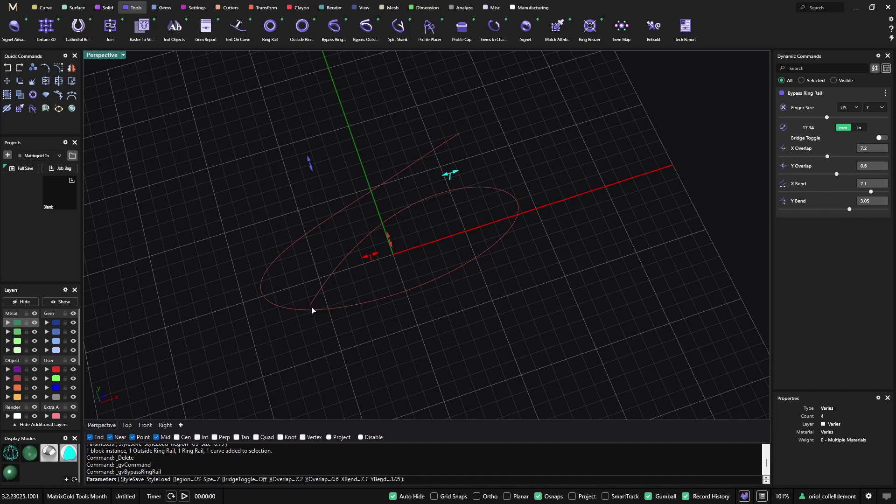
pyautogui.moveTo(368, 256)
pyautogui.moveTo(367, 259); pyautogui.dragTo(353, 277)
pyautogui.moveTo(353, 277); pyautogui.dragTo(410, 180, button='right')
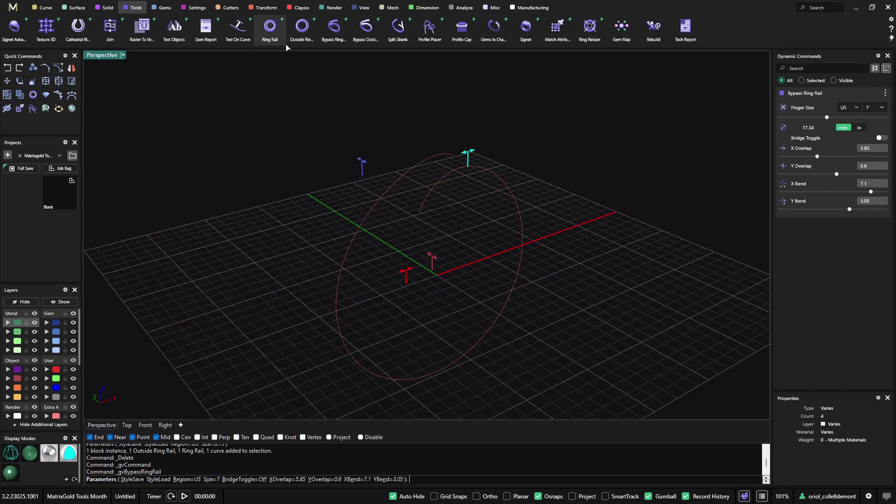
pyautogui.press('Return')
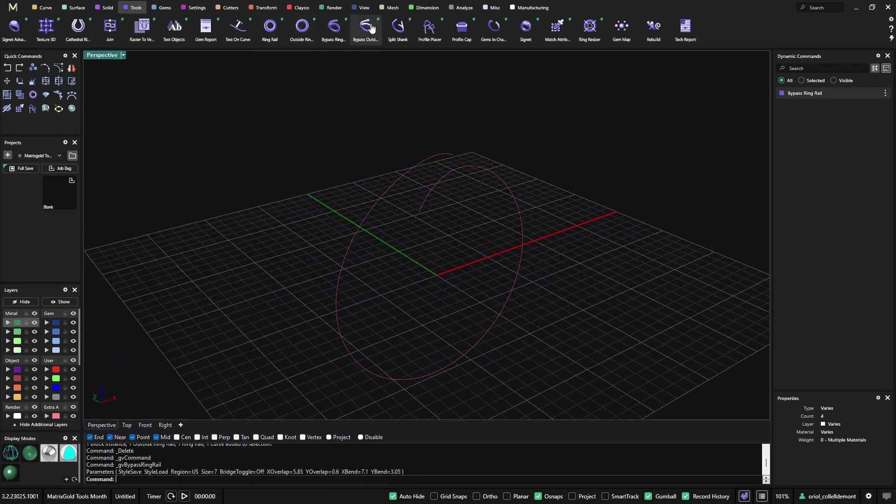
# - Add a bypass outside ring rail with a top thickness of 2.4 and side and bottom thicknesses of 1.6
pyautogui.click(365, 29)
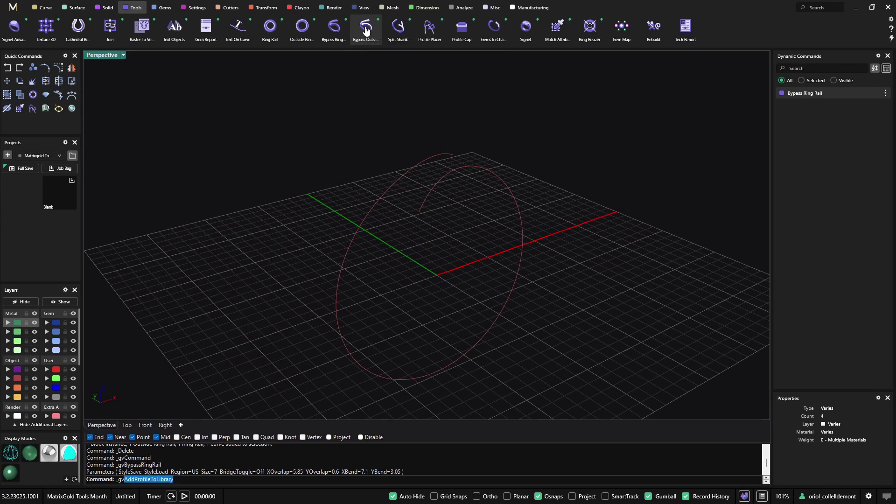
pyautogui.moveTo(356, 146); pyautogui.dragTo(530, 156, button='right')
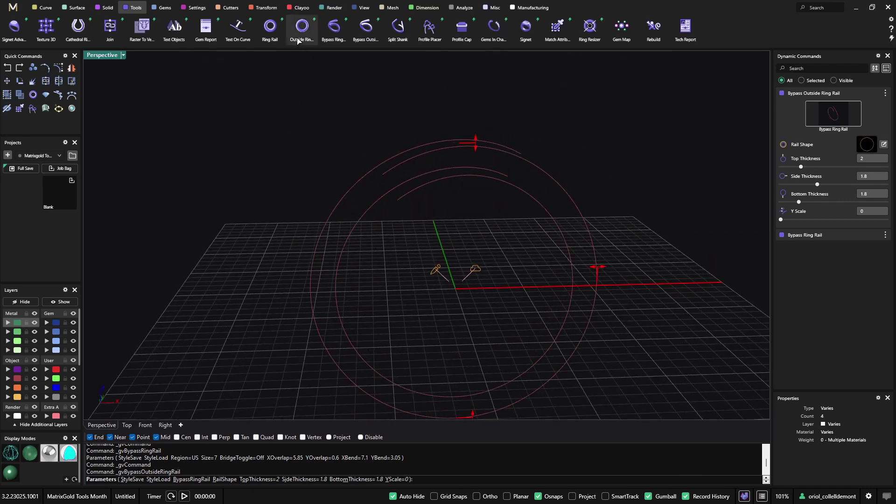
pyautogui.moveTo(475, 146)
pyautogui.mouseDown()
pyautogui.moveTo(477, 127)
pyautogui.moveTo(477, 139)
pyautogui.mouseUp()
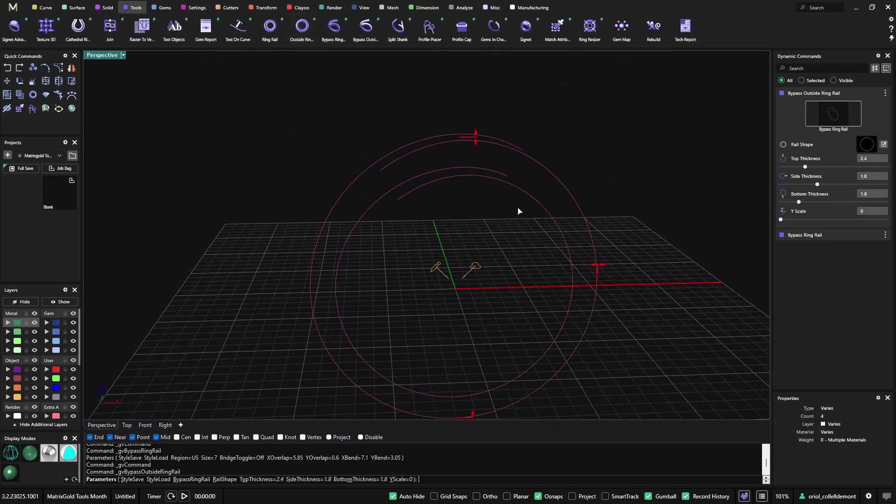
pyautogui.moveTo(599, 270); pyautogui.dragTo(595, 266)
pyautogui.scroll(-4, 514, 314)
pyautogui.moveTo(471, 315); pyautogui.dragTo(475, 305)
pyautogui.moveTo(475, 305); pyautogui.dragTo(702, 170, button='right')
pyautogui.rightClick(701, 170)
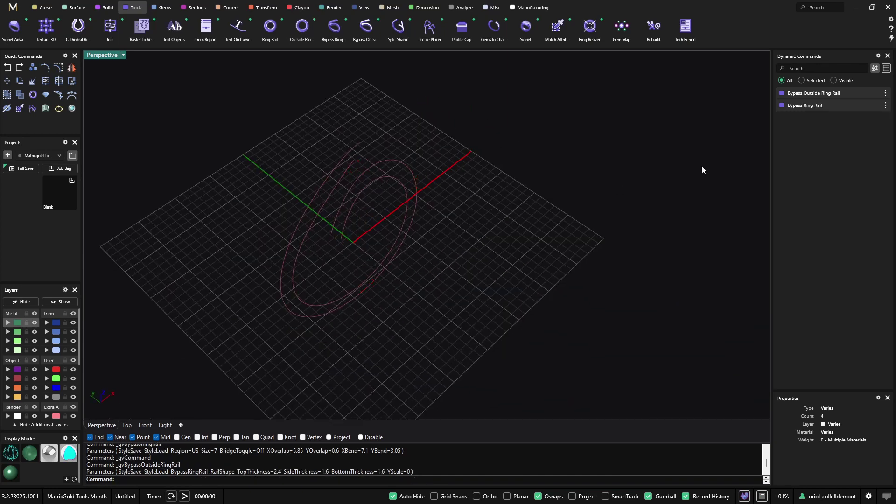
# - Edit the bypass ring rail to a Y overlap of 1.55 and an X bend of 6.8
pyautogui.click(869, 106)
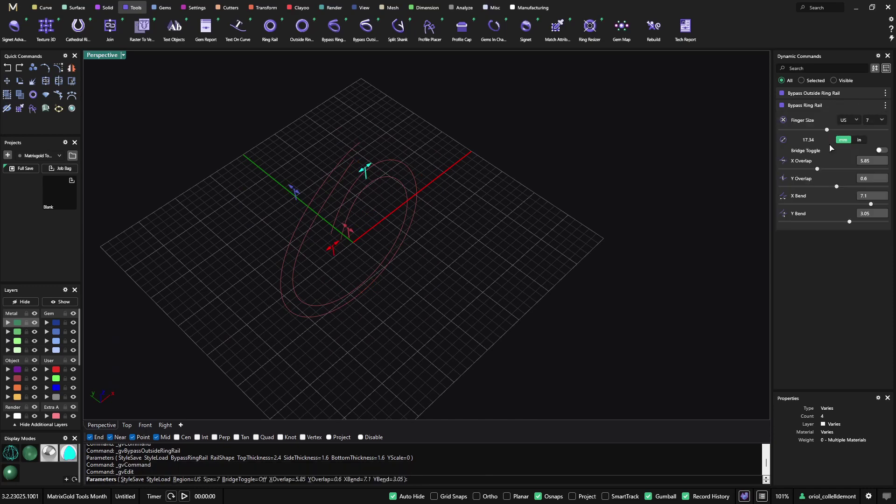
pyautogui.moveTo(381, 204); pyautogui.dragTo(395, 206, button='right')
pyautogui.moveTo(345, 238); pyautogui.dragTo(334, 233)
pyautogui.moveTo(334, 233); pyautogui.dragTo(355, 275, button='right')
pyautogui.moveTo(407, 152)
pyautogui.mouseDown()
pyautogui.moveTo(429, 154)
pyautogui.moveTo(407, 155)
pyautogui.moveTo(427, 156)
pyautogui.moveTo(415, 160)
pyautogui.mouseUp()
pyautogui.moveTo(406, 176); pyautogui.dragTo(609, 242, button='right')
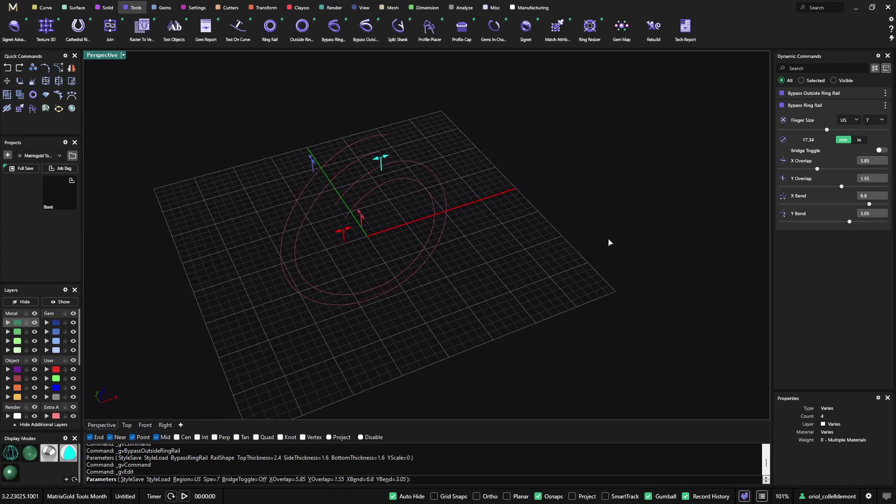
pyautogui.moveTo(527, 253); pyautogui.dragTo(555, 225, button='right')
pyautogui.rightClick(239, 235)
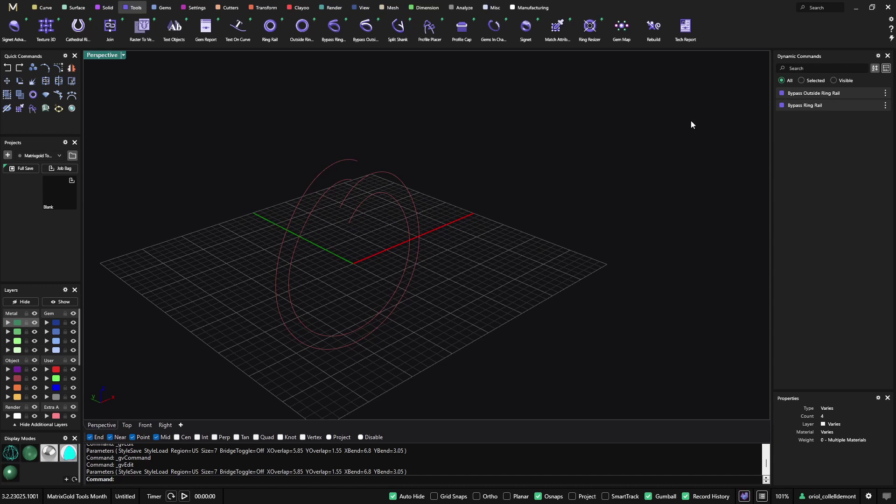
# - Edit the bypass ring rail and turn on its bridge curve
pyautogui.click(866, 106)
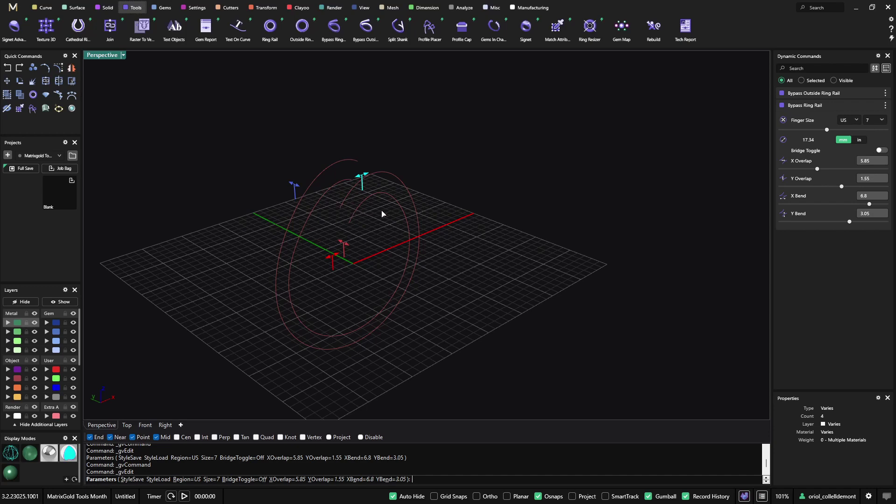
pyautogui.click(881, 150)
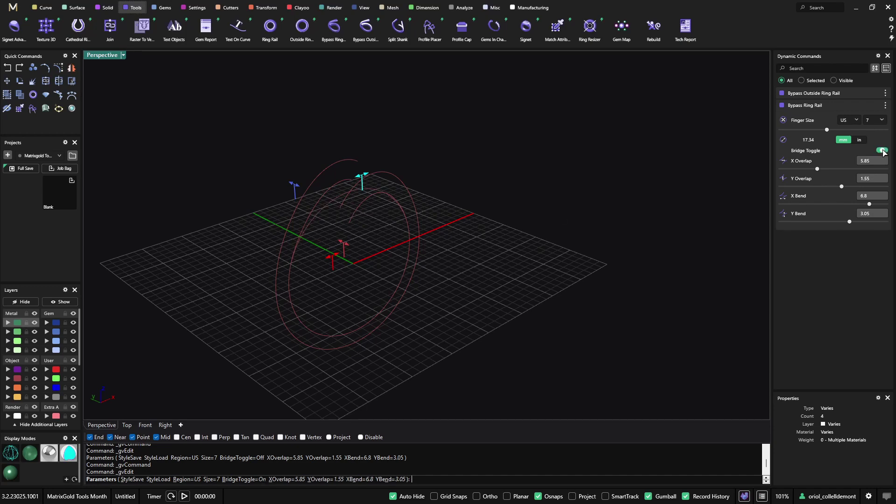
pyautogui.moveTo(502, 203); pyautogui.dragTo(493, 226, button='right')
pyautogui.scroll(6, 329, 204)
pyautogui.moveTo(391, 211); pyautogui.dragTo(485, 224, button='right')
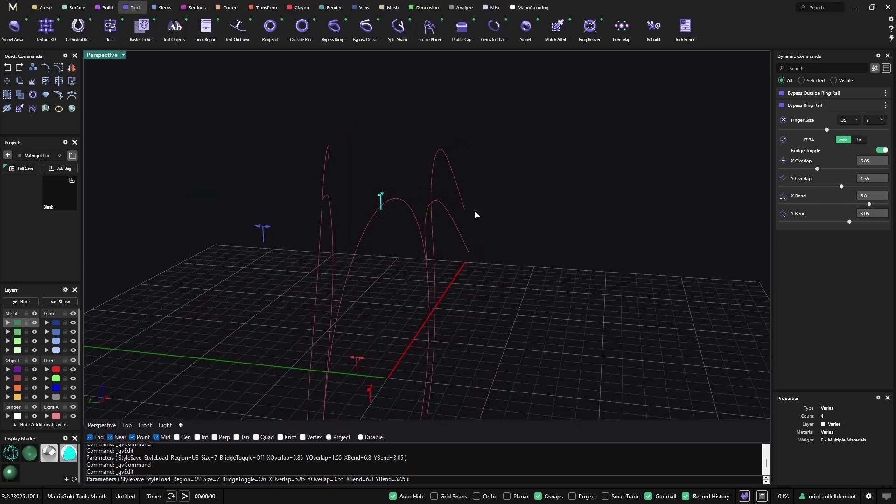
pyautogui.moveTo(586, 205); pyautogui.dragTo(528, 219, button='right')
pyautogui.rightClick(603, 218)
pyautogui.moveTo(604, 218); pyautogui.dragTo(660, 225, button='right')
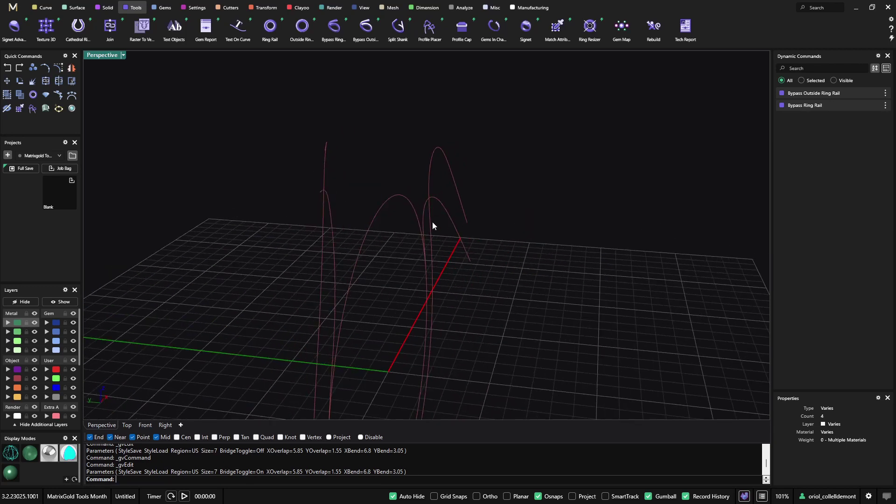
# - Place a round diamond on the bridge curve with Gem on Ring Rail, using a location of 0.5
pyautogui.click(383, 206)
pyautogui.click(163, 8)
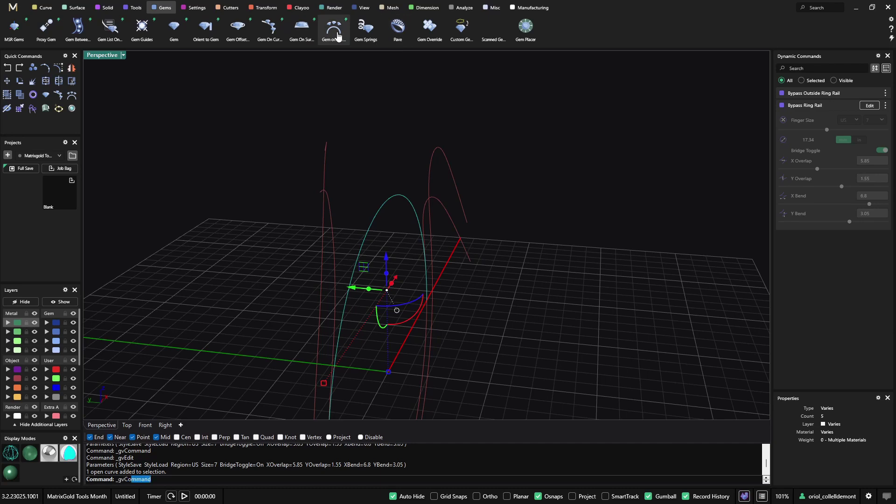
pyautogui.click(334, 29)
pyautogui.scroll(-4, 383, 218)
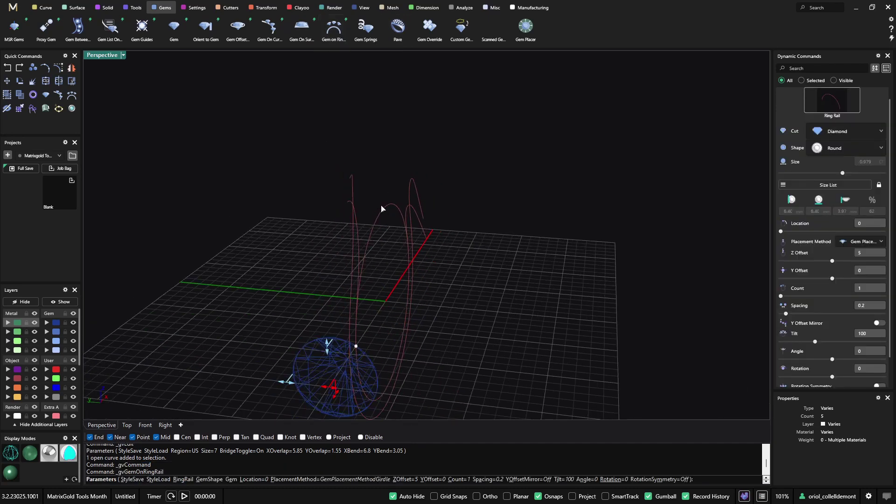
pyautogui.moveTo(452, 267); pyautogui.dragTo(324, 326, button='right')
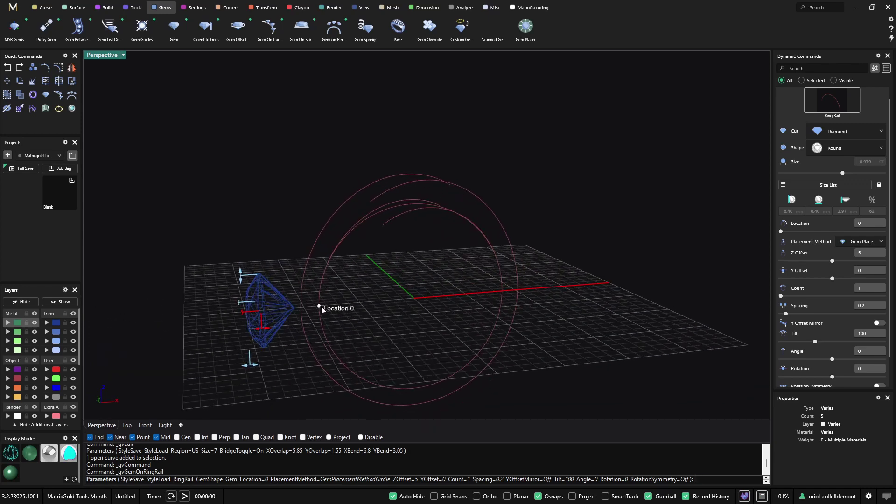
pyautogui.click(868, 223)
pyautogui.press('Return')
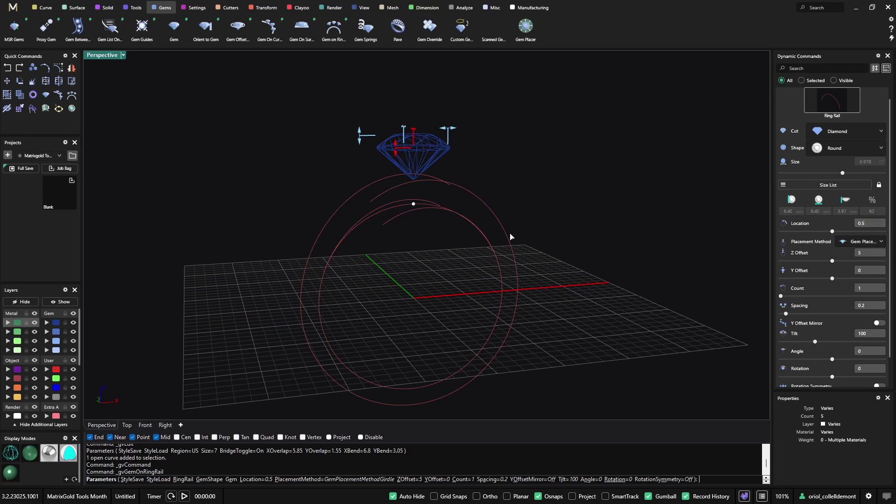
# - Reduce the diamond to 5.2 mm in diameter and set its Z offset to 3.2
pyautogui.moveTo(363, 266); pyautogui.dragTo(455, 280, button='right')
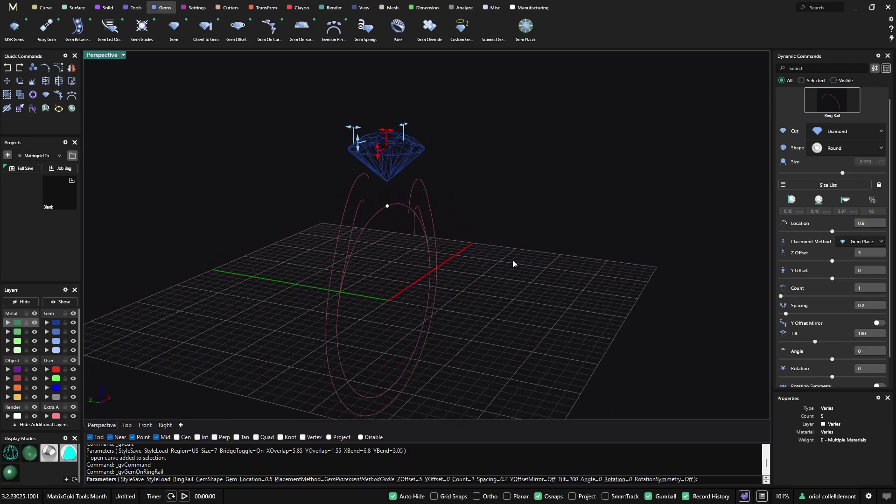
pyautogui.moveTo(378, 155); pyautogui.dragTo(380, 176)
pyautogui.moveTo(380, 177); pyautogui.dragTo(486, 203, button='right')
pyautogui.rightClick(516, 180)
# - Edit the bypass ring rail and set its finger size to US 6
pyautogui.click(870, 120)
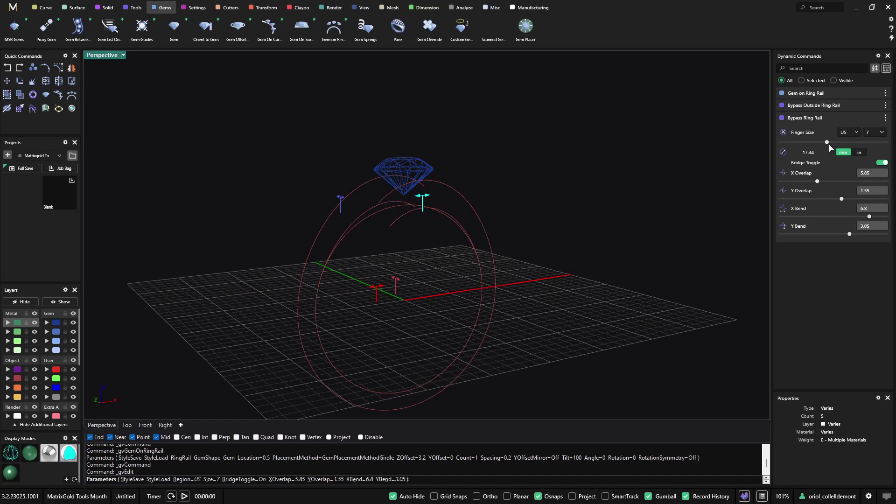
pyautogui.moveTo(827, 142)
pyautogui.mouseDown()
pyautogui.moveTo(811, 142)
pyautogui.moveTo(841, 153)
pyautogui.moveTo(820, 156)
pyautogui.mouseUp()
pyautogui.rightClick(495, 212)
pyautogui.moveTo(494, 213); pyautogui.dragTo(532, 225, button='right')
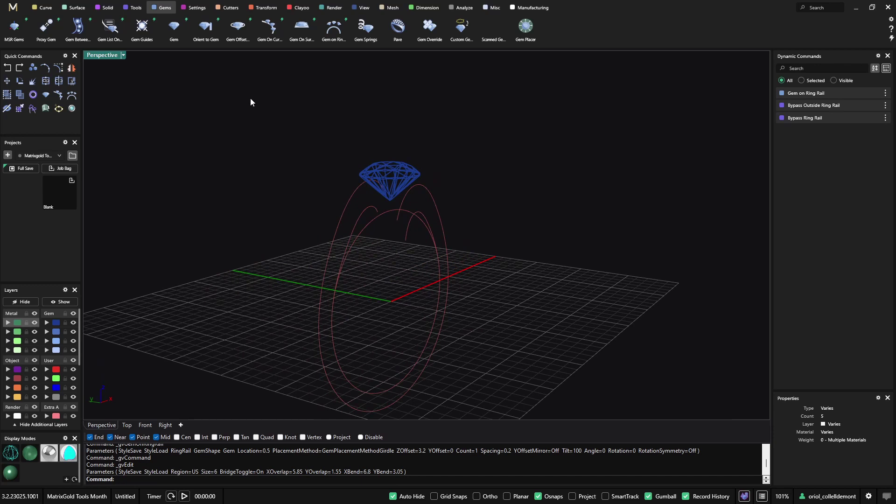
# - Place a 4 mm wide oval profile between the inner and outside bypass rails at one end and mirror it to the other end
pyautogui.click(32, 95)
pyautogui.click(412, 234)
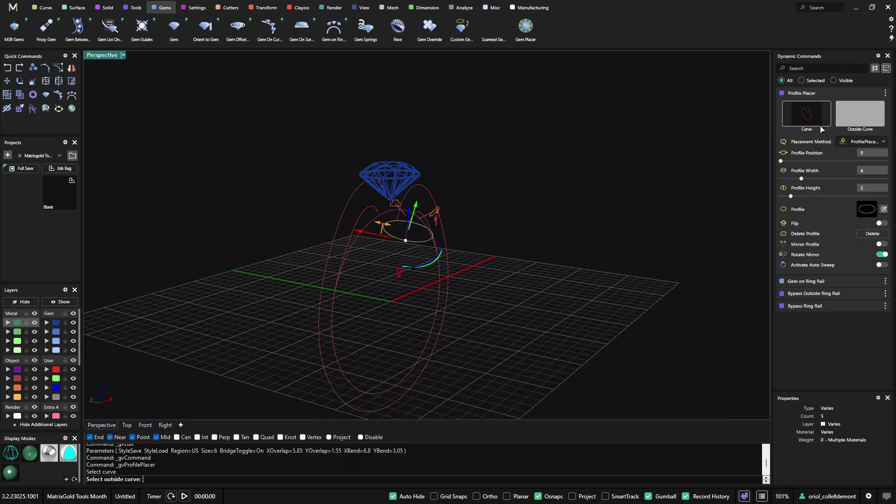
pyautogui.click(428, 192)
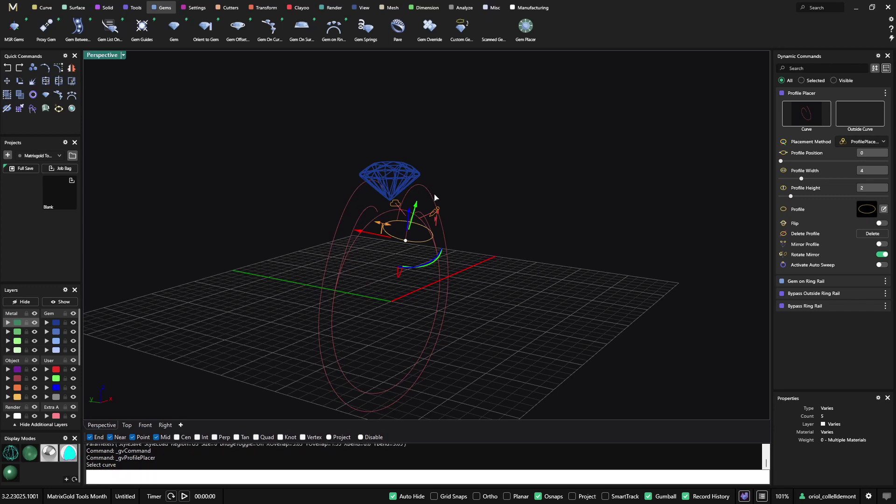
pyautogui.moveTo(448, 233); pyautogui.dragTo(400, 301, button='right')
pyautogui.moveTo(378, 226); pyautogui.dragTo(588, 243, button='right')
pyautogui.click(881, 227)
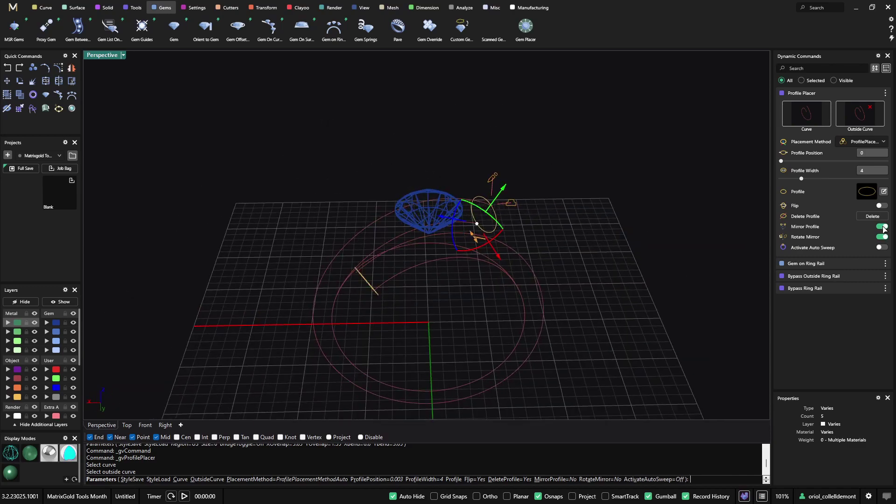
pyautogui.moveTo(371, 309); pyautogui.dragTo(718, 183, button='right')
pyautogui.rightClick(583, 247)
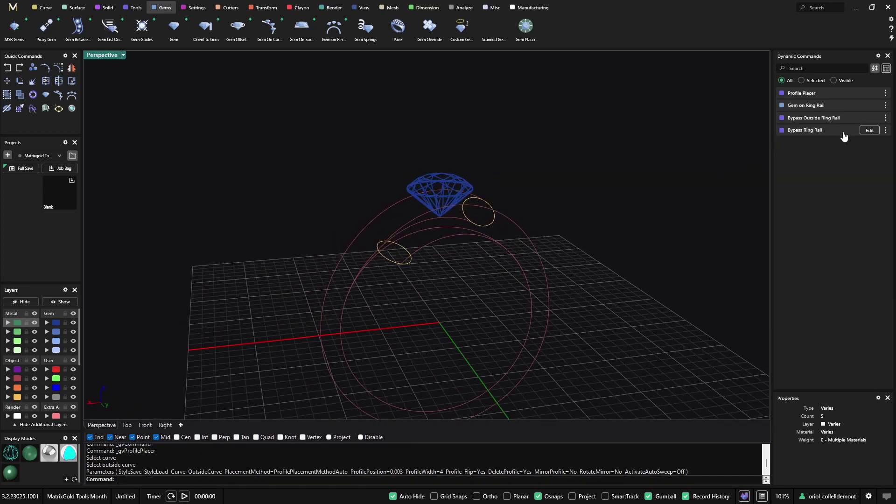
# - Edit the bypass outside ring rail and increase its top thickness to 2.8 mm
pyautogui.click(869, 117)
pyautogui.moveTo(490, 218); pyautogui.dragTo(478, 191, button='right')
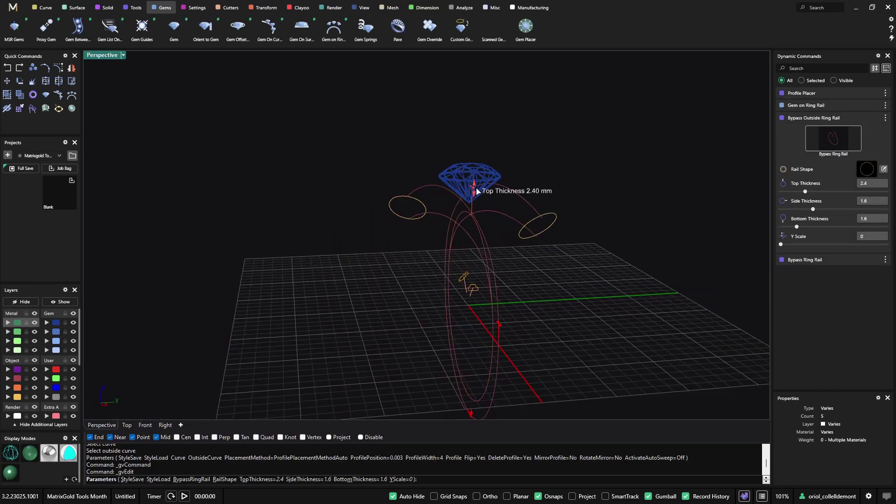
pyautogui.moveTo(475, 192)
pyautogui.mouseDown()
pyautogui.moveTo(474, 168)
pyautogui.moveTo(475, 180)
pyautogui.mouseUp()
pyautogui.moveTo(475, 180); pyautogui.dragTo(478, 269, button='right')
pyautogui.rightClick(478, 270)
pyautogui.moveTo(376, 173); pyautogui.dragTo(695, 169, button='right')
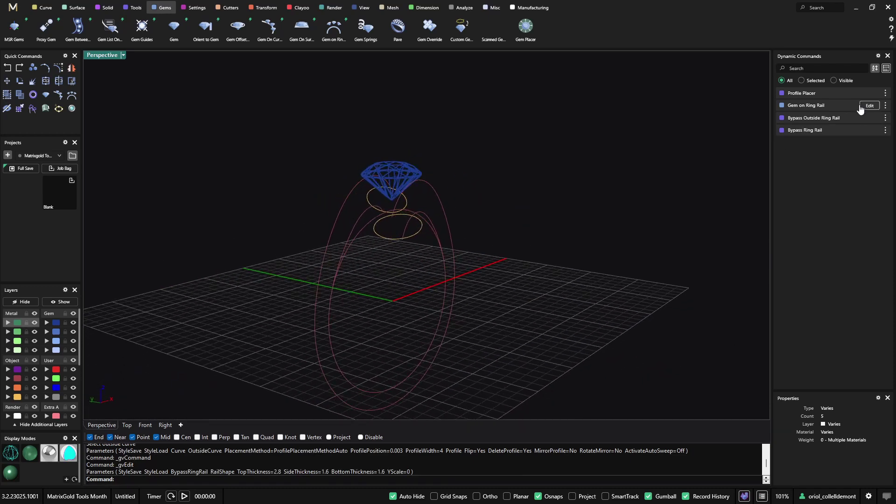
# - Edit the placed profile, activate its auto sweep and set the profile width to 2.4
pyautogui.click(868, 93)
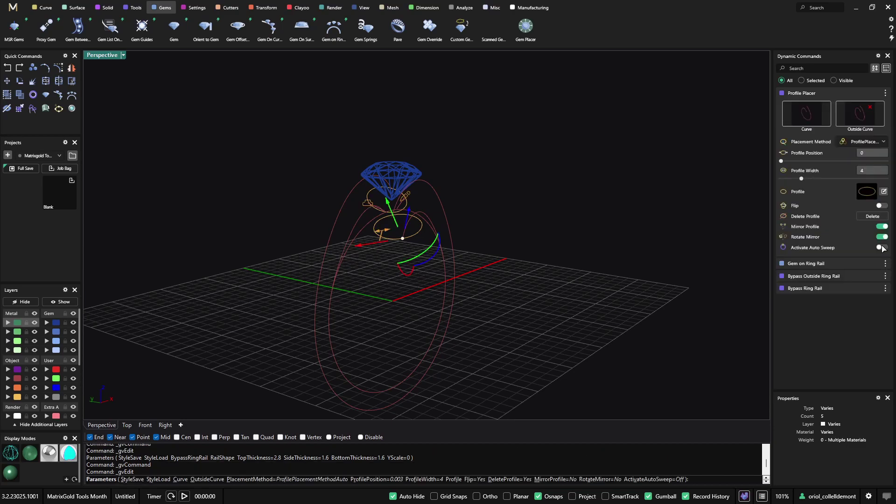
pyautogui.click(882, 247)
pyautogui.moveTo(536, 257); pyautogui.dragTo(434, 225, button='right')
pyautogui.moveTo(434, 225); pyautogui.dragTo(410, 228)
pyautogui.moveTo(410, 228); pyautogui.dragTo(591, 253, button='right')
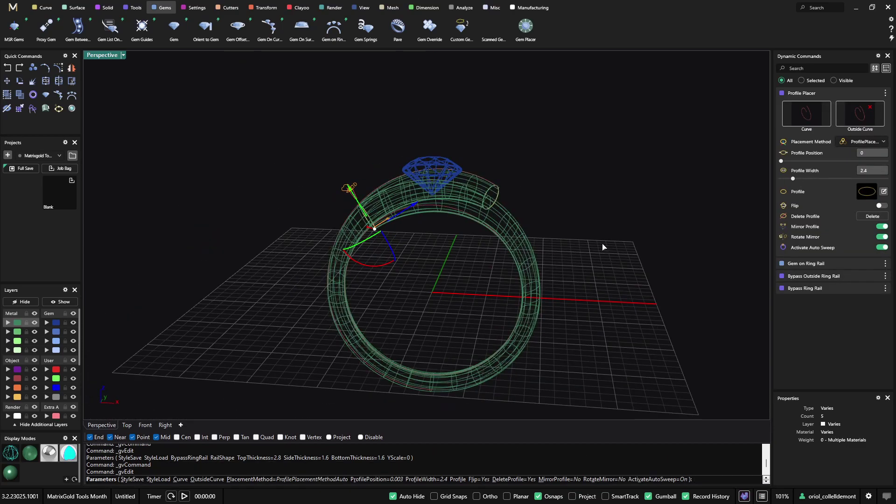
pyautogui.rightClick(591, 253)
# - Edit the bypass outside ring rail and raise its top thickness to 3.8 mm
pyautogui.click(869, 118)
pyautogui.moveTo(359, 199)
pyautogui.mouseDown(button='right')
pyautogui.moveTo(460, 193)
pyautogui.moveTo(417, 180)
pyautogui.mouseUp(button='right')
pyautogui.moveTo(412, 179); pyautogui.dragTo(395, 167)
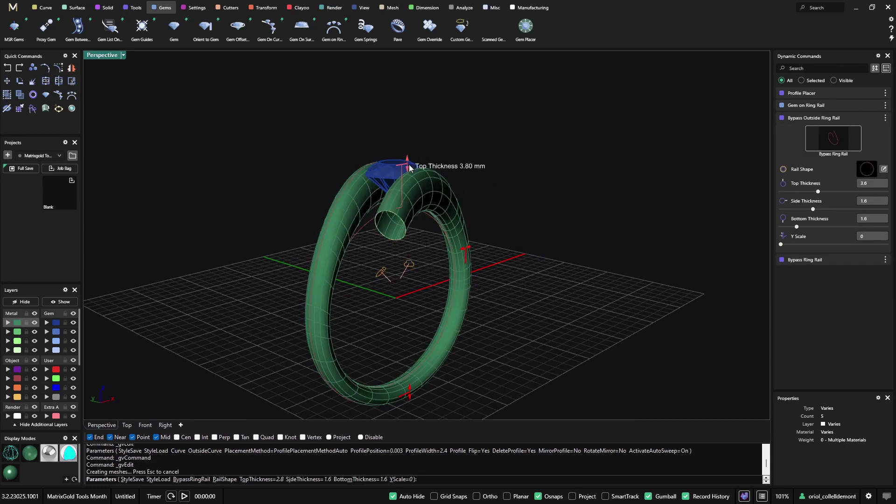
pyautogui.moveTo(395, 167); pyautogui.dragTo(394, 294, button='right')
pyautogui.rightClick(575, 256)
# - Edit the bypass ring rail to a Y overlap of 2.1 and an X bend of 3.05
pyautogui.moveTo(839, 131)
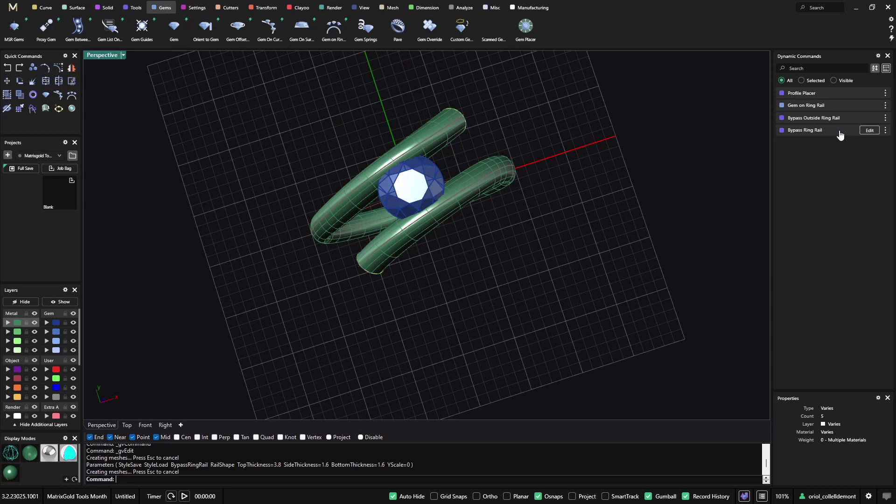
pyautogui.click(869, 131)
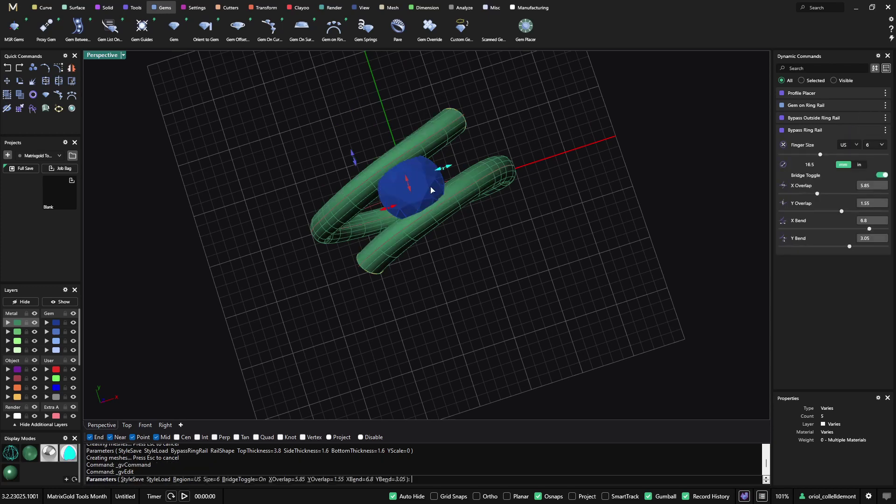
pyautogui.moveTo(407, 186); pyautogui.dragTo(408, 215)
pyautogui.moveTo(436, 278); pyautogui.dragTo(518, 226, button='right')
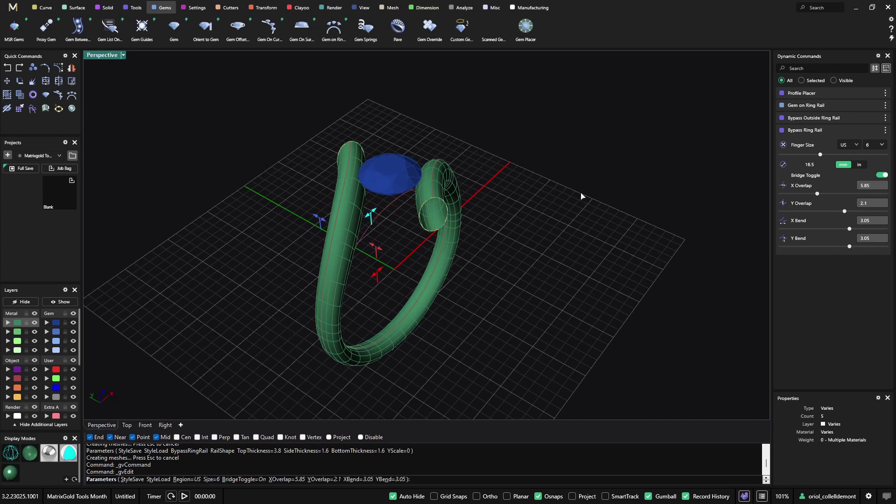
# - Delete the entire bypass ring model and start a cathedral ring rail in its place
pyautogui.moveTo(216, 91); pyautogui.dragTo(512, 398)
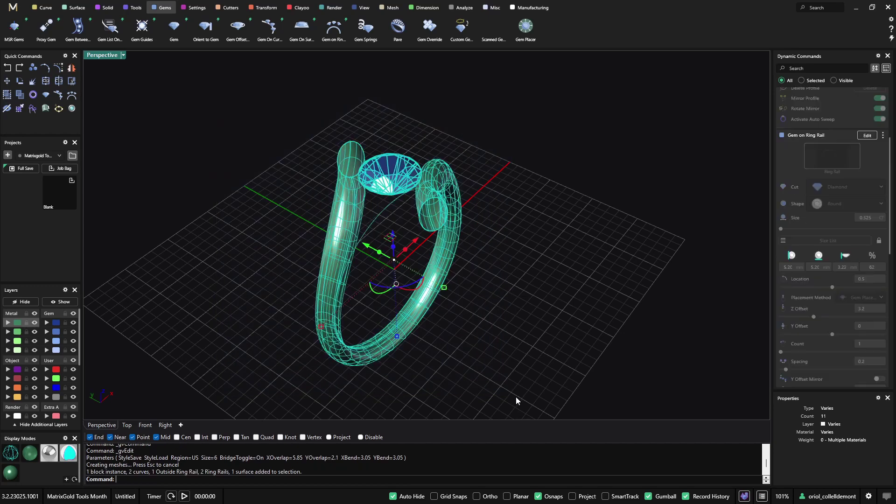
pyautogui.press('Delete')
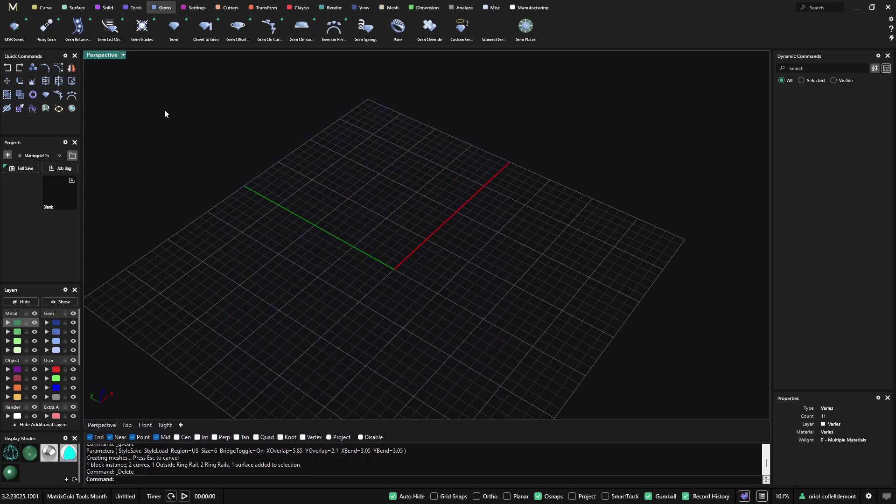
pyautogui.click(134, 7)
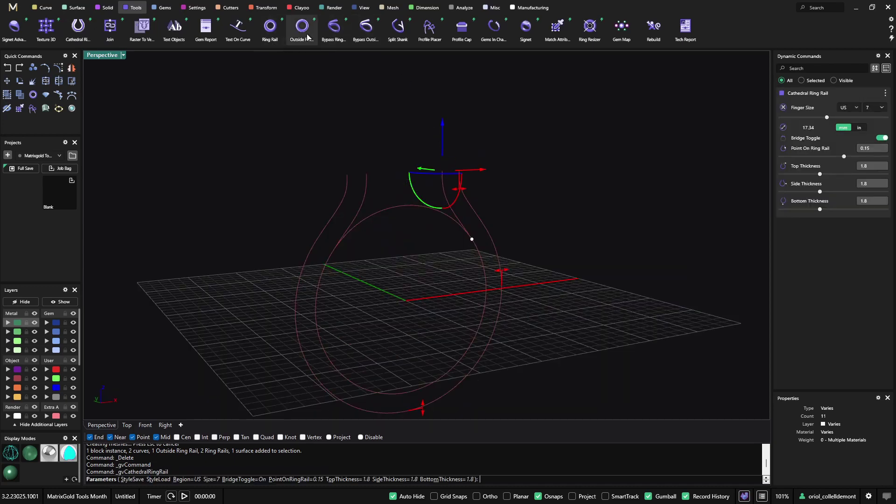
pyautogui.moveTo(455, 252); pyautogui.dragTo(579, 242, button='right')
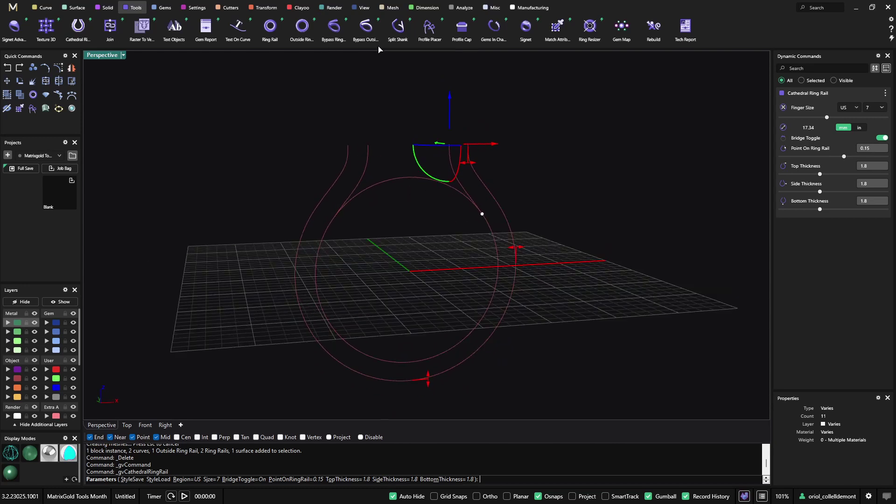
pyautogui.moveTo(394, 94); pyautogui.dragTo(486, 154, button='right')
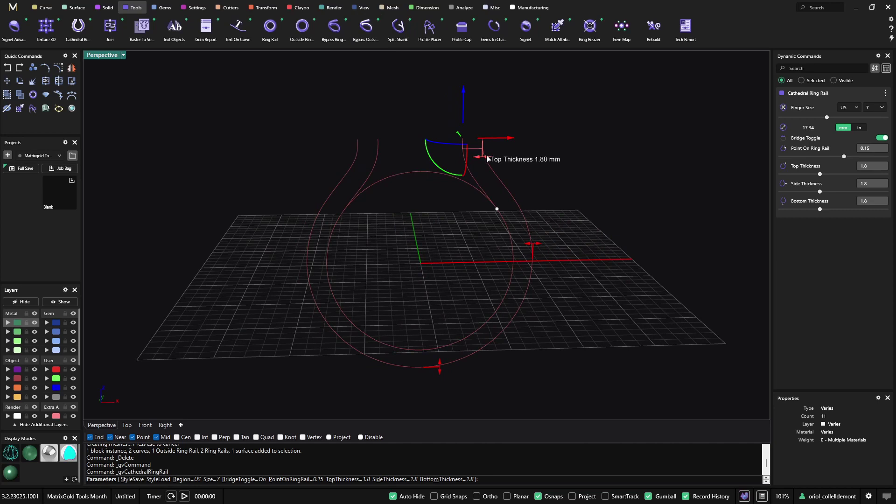
# - Set the cathedral ring rail's top thickness to 1.7 mm and side thickness to 1.5 mm, and finish the rail
pyautogui.moveTo(533, 252)
pyautogui.moveTo(534, 246); pyautogui.dragTo(530, 244)
pyautogui.moveTo(483, 156)
pyautogui.mouseDown()
pyautogui.moveTo(483, 140)
pyautogui.moveTo(483, 154)
pyautogui.mouseUp()
pyautogui.moveTo(477, 175); pyautogui.dragTo(465, 196, button='right')
pyautogui.moveTo(456, 159); pyautogui.dragTo(457, 179)
pyautogui.moveTo(433, 256); pyautogui.dragTo(441, 266)
pyautogui.moveTo(426, 287); pyautogui.dragTo(400, 217, button='right')
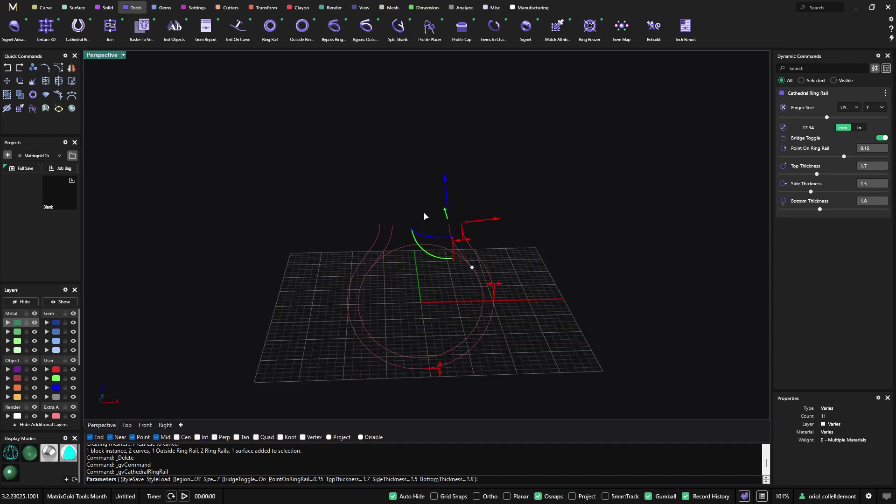
pyautogui.rightClick(416, 269)
pyautogui.moveTo(417, 269); pyautogui.dragTo(500, 259, button='right')
pyautogui.moveTo(471, 262); pyautogui.dragTo(440, 218, button='right')
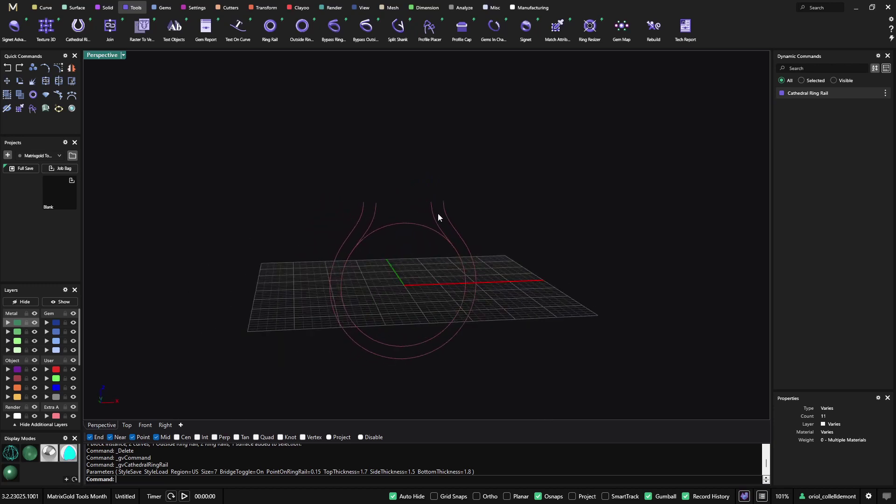
# - Place a round diamond with Gem on Ring Rail on the cathedral rail's bridge curve at location 0.5
pyautogui.click(405, 225)
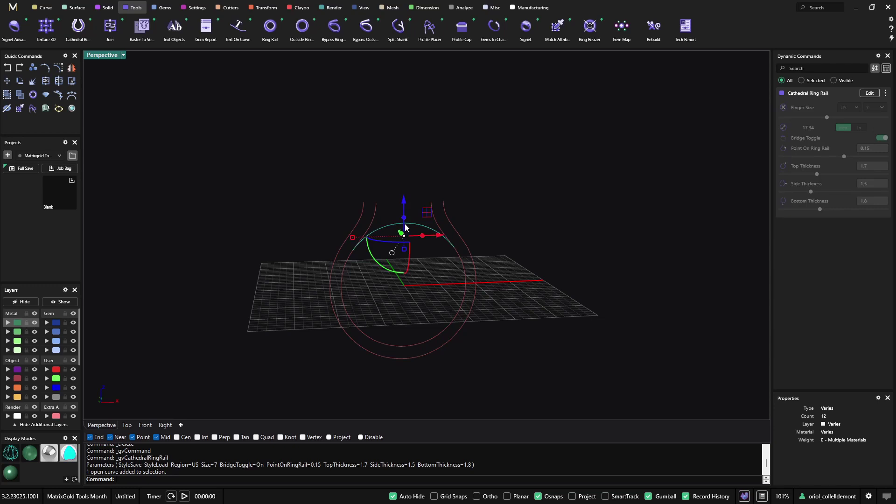
pyautogui.click(163, 7)
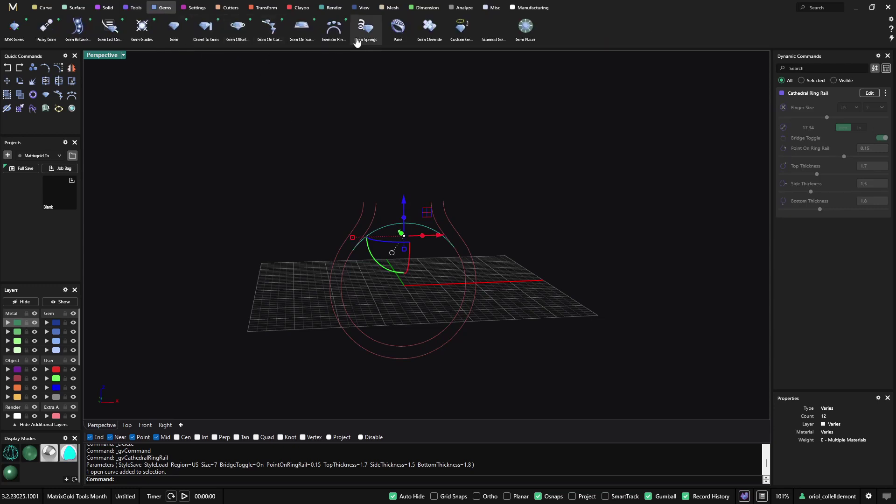
pyautogui.click(334, 29)
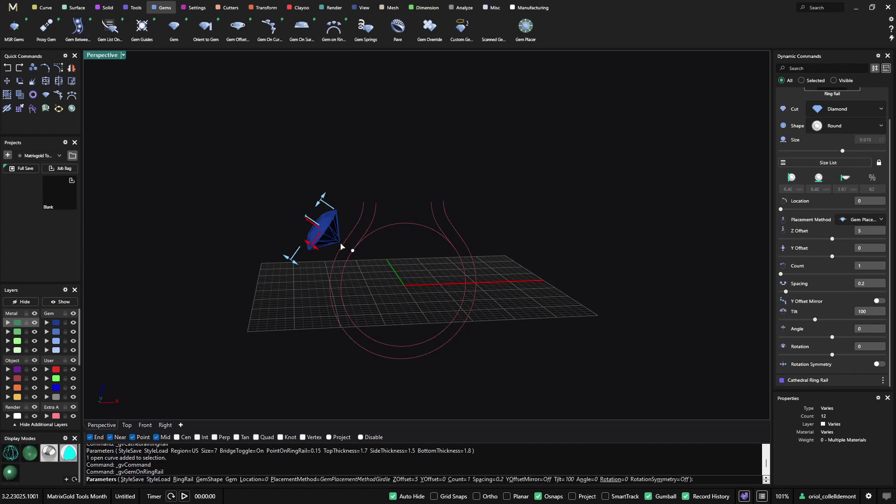
pyautogui.moveTo(355, 255)
pyautogui.click(869, 204)
pyautogui.write('.5')
pyautogui.press('Return')
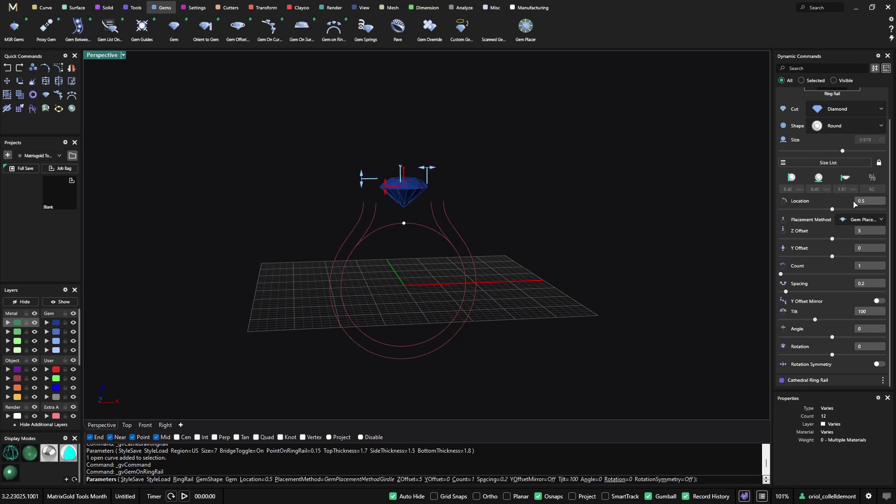
pyautogui.press('Return')
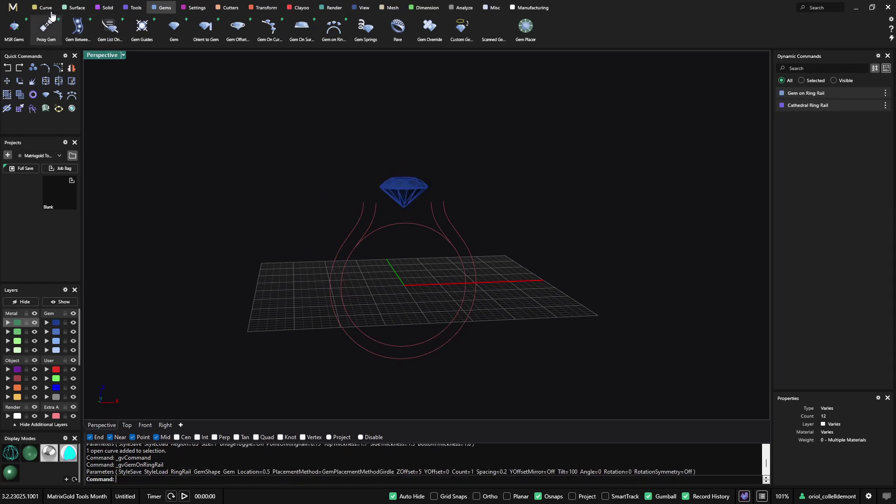
# - Place a profile between the cathedral shank's inner and outer rails at the top end and set its width to 2.3
pyautogui.click(33, 109)
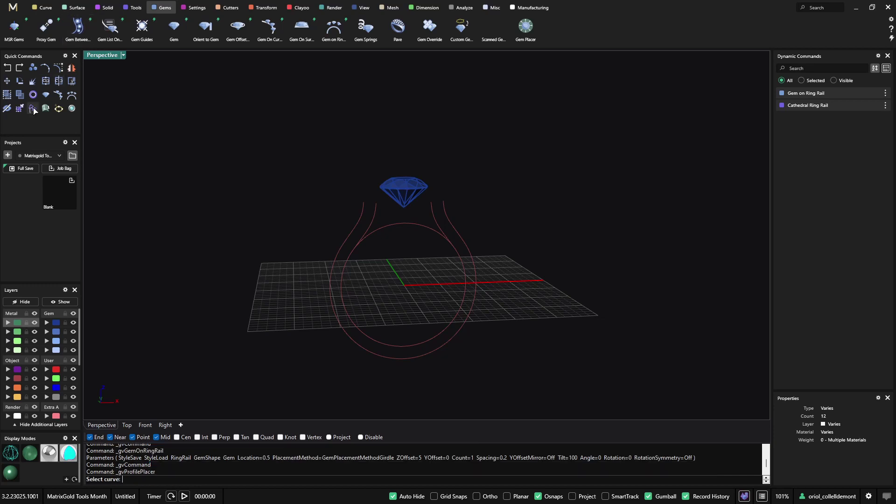
pyautogui.click(431, 229)
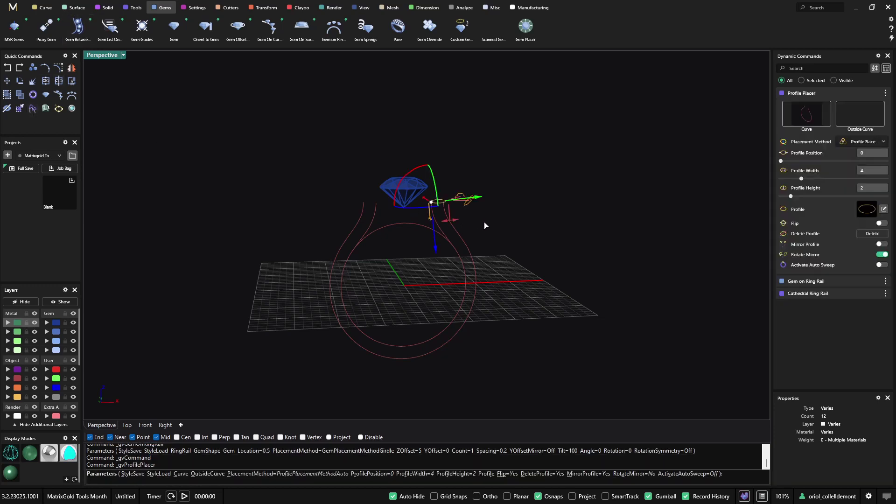
pyautogui.click(464, 248)
pyautogui.moveTo(512, 202); pyautogui.dragTo(506, 164, button='right')
pyautogui.scroll(5, 433, 226)
pyautogui.moveTo(315, 171); pyautogui.dragTo(346, 178)
pyautogui.moveTo(496, 257); pyautogui.dragTo(337, 257, button='right')
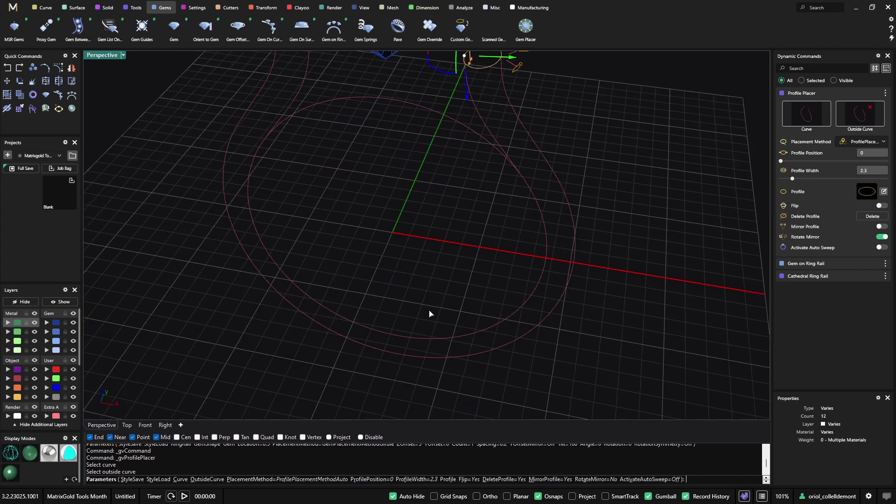
# - Add a profile at the bottom of the shank at position 0.5 and mirror the top-end profile to the opposite shoulder
pyautogui.click(396, 336)
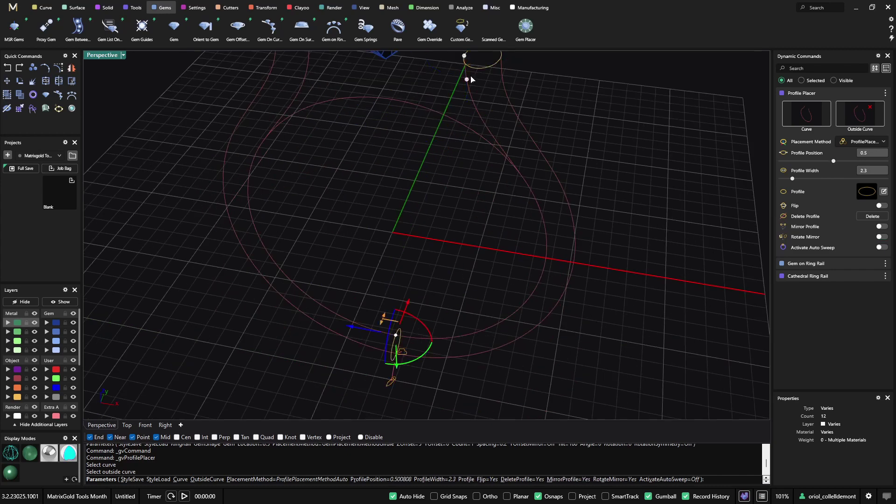
pyautogui.click(464, 57)
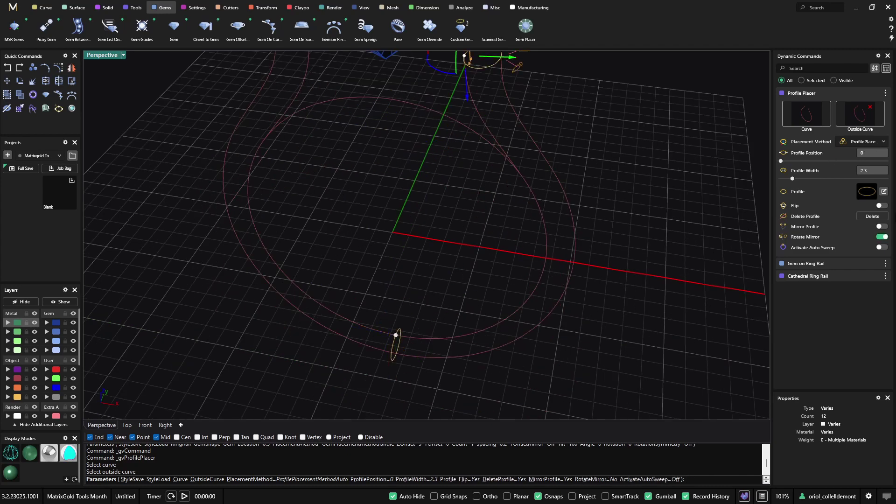
pyautogui.click(882, 227)
# - Reduce the mirrored top profiles' width to 1.8 and finish the profile placement
pyautogui.moveTo(370, 246); pyautogui.dragTo(443, 251, button='right')
pyautogui.scroll(5, 448, 178)
pyautogui.moveTo(462, 187); pyautogui.dragTo(427, 248, button='right')
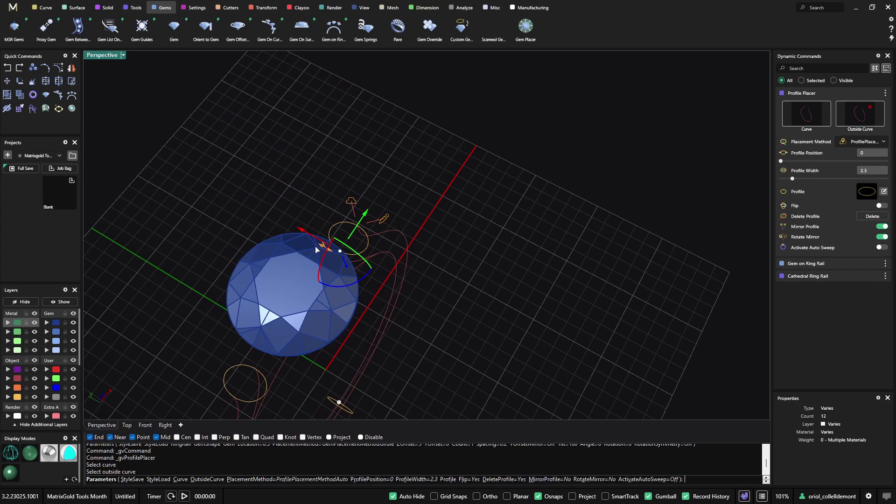
pyautogui.scroll(8, 321, 248)
pyautogui.moveTo(332, 236); pyautogui.dragTo(356, 248)
pyautogui.scroll(-8, 554, 300)
pyautogui.moveTo(554, 300); pyautogui.dragTo(617, 237, button='right')
pyautogui.rightClick(617, 237)
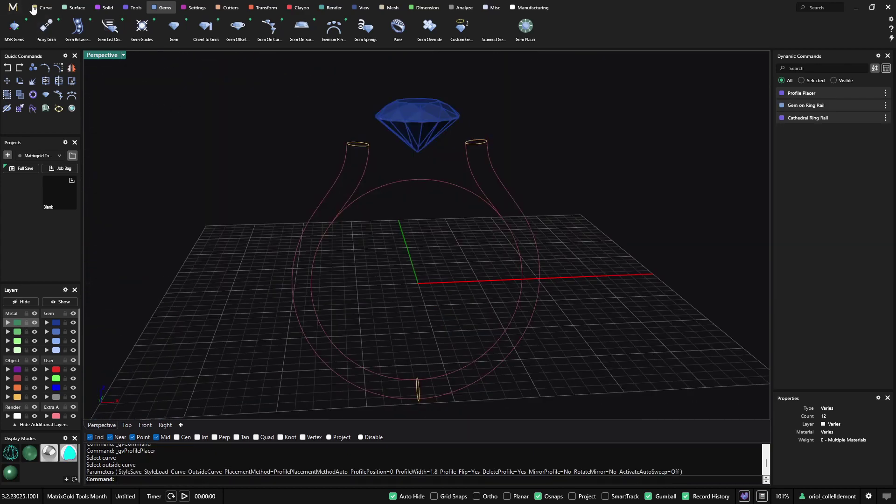
# - Create a Sweep 2 shank along the inner and outer cathedral rails through the two top profiles and the bottom profile
pyautogui.click(75, 7)
pyautogui.click(110, 27)
pyautogui.click(78, 28)
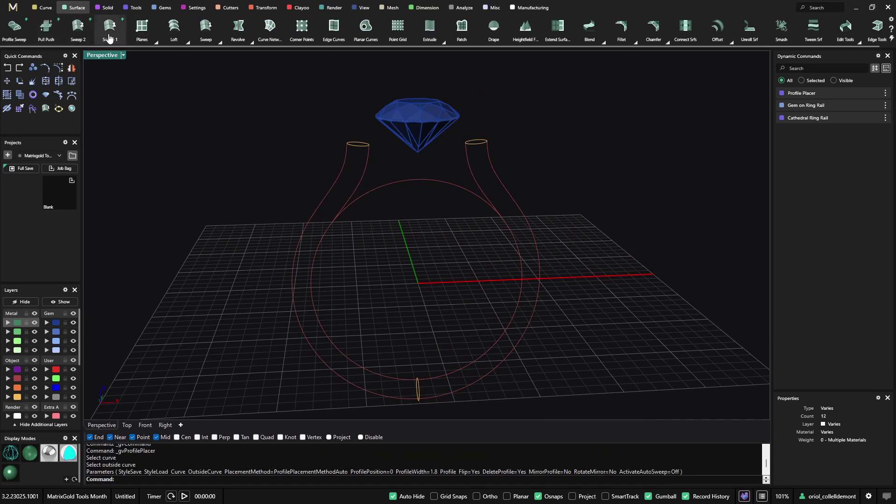
pyautogui.moveTo(400, 168); pyautogui.dragTo(331, 171)
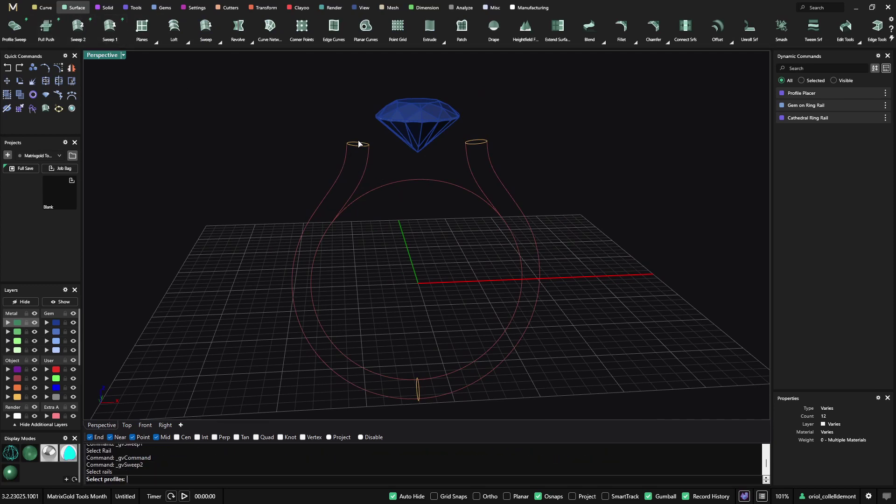
pyautogui.click(354, 148)
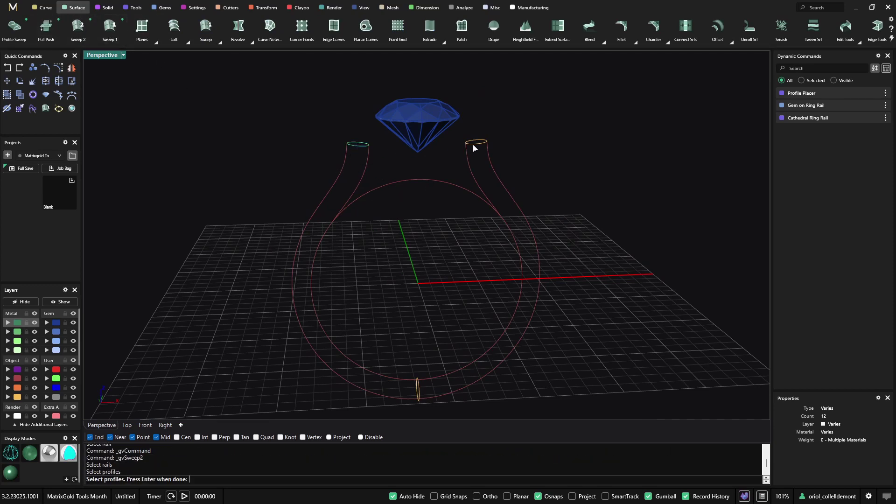
pyautogui.click(474, 146)
pyautogui.click(422, 395)
pyautogui.press('Return')
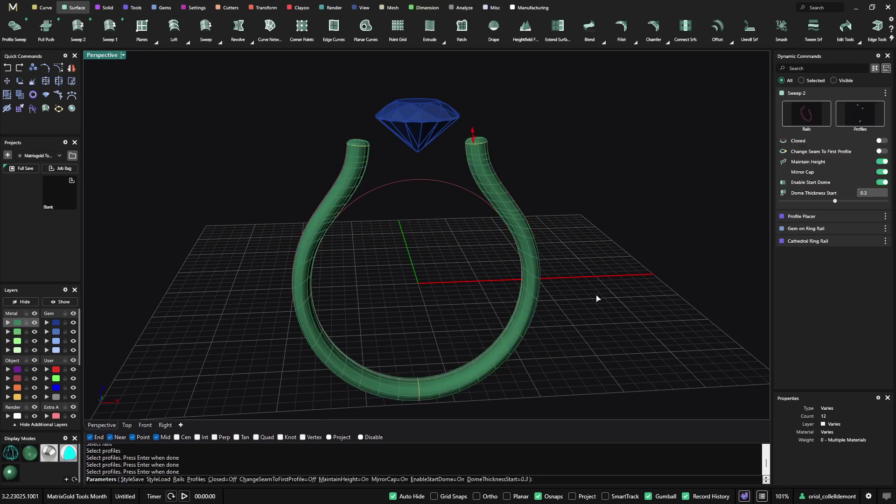
pyautogui.moveTo(597, 299); pyautogui.dragTo(634, 316, button='right')
pyautogui.press('Return')
# - Place a profile at the start of the bridge curve with a width of 1.9 and a height of 1.3
pyautogui.moveTo(542, 220); pyautogui.dragTo(422, 175, button='right')
pyautogui.click(422, 175)
pyautogui.moveTo(397, 290); pyautogui.dragTo(512, 282, button='right')
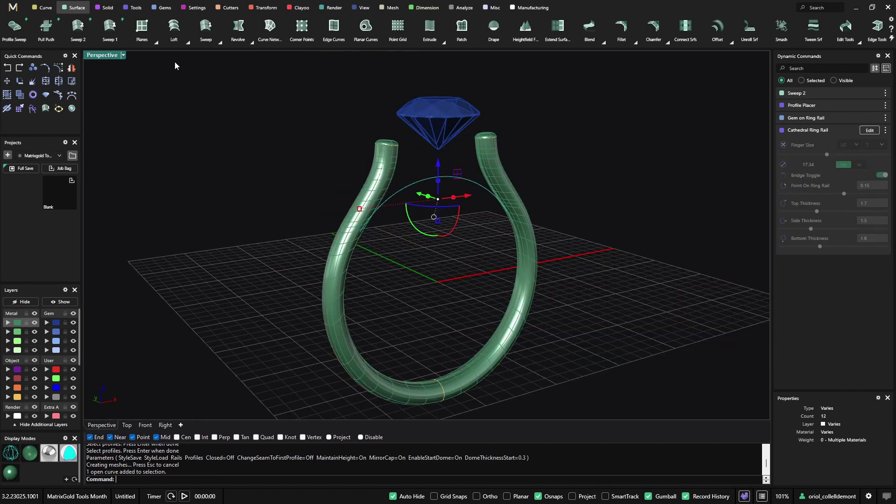
pyautogui.click(32, 108)
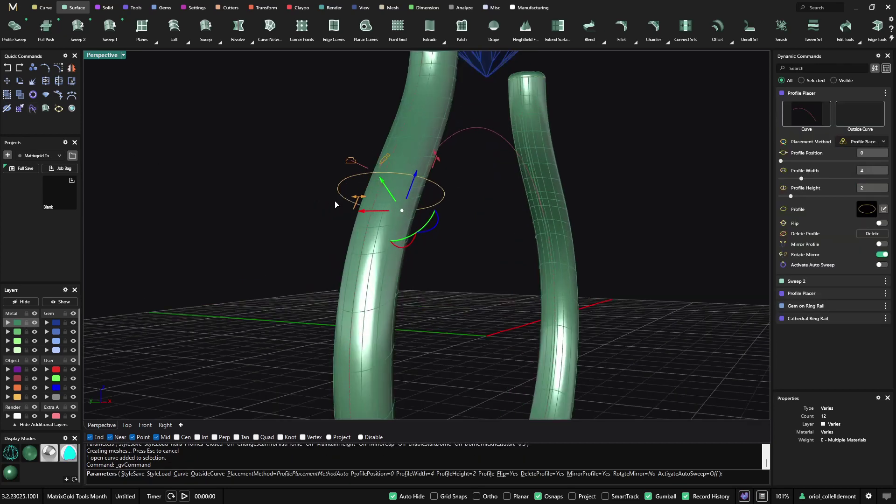
pyautogui.moveTo(359, 199); pyautogui.dragTo(406, 202)
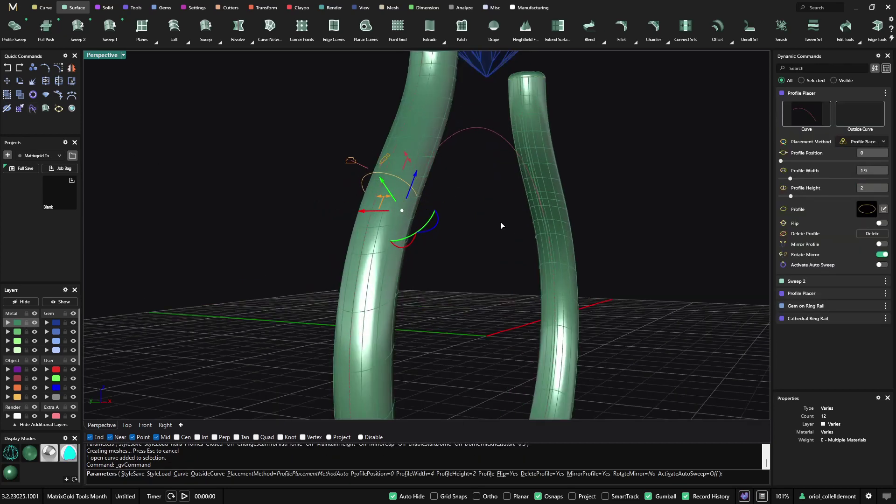
pyautogui.moveTo(482, 223); pyautogui.dragTo(387, 220, button='right')
pyautogui.moveTo(190, 176); pyautogui.dragTo(212, 175)
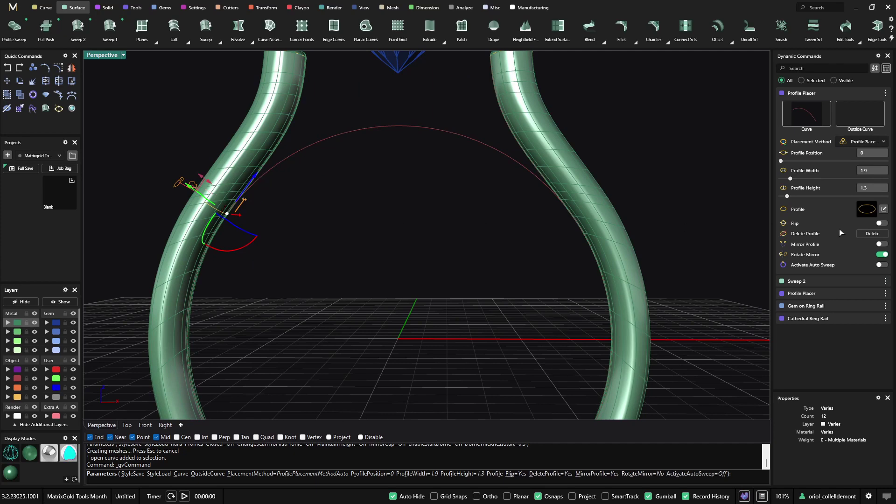
# - Mirror the bridge profile, activate its auto sweep, set its width to 1.8 and finish the bridge
pyautogui.click(880, 244)
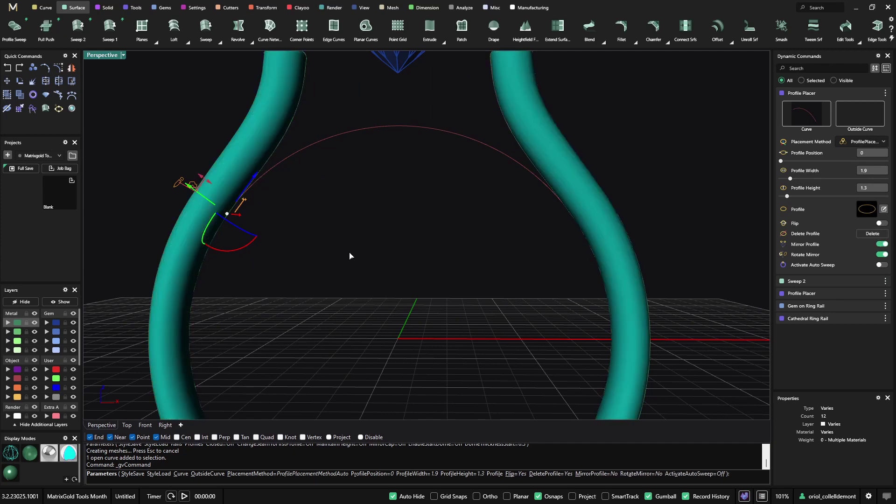
pyautogui.click(882, 264)
pyautogui.moveTo(488, 264); pyautogui.dragTo(672, 257, button='right')
pyautogui.scroll(3, 492, 205)
pyautogui.scroll(2, 492, 205)
pyautogui.moveTo(426, 240); pyautogui.dragTo(437, 243)
pyautogui.scroll(-7, 658, 238)
pyautogui.moveTo(671, 241); pyautogui.dragTo(546, 242, button='right')
pyautogui.rightClick(546, 243)
# - Add a prong head setting to the diamond above the bridge
pyautogui.scroll(-6, 434, 262)
pyautogui.moveTo(495, 275); pyautogui.dragTo(481, 296, button='right')
pyautogui.moveTo(427, 234); pyautogui.dragTo(438, 226, button='right')
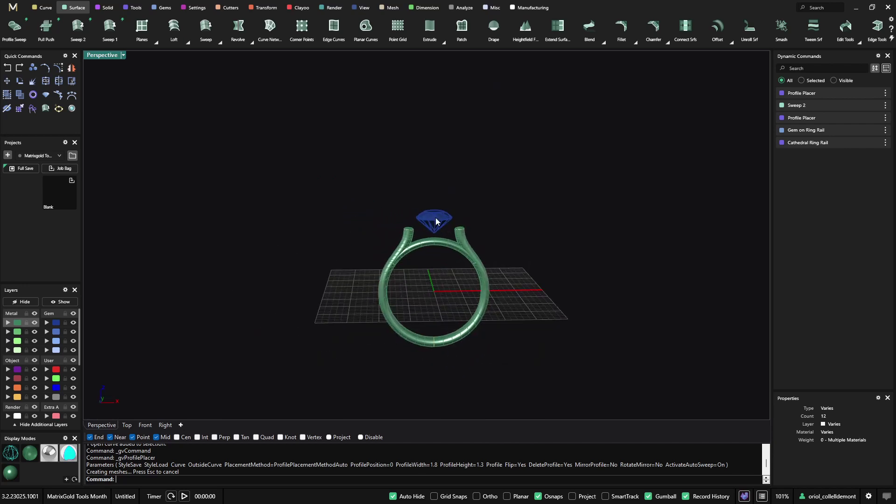
pyautogui.click(434, 220)
pyautogui.click(194, 10)
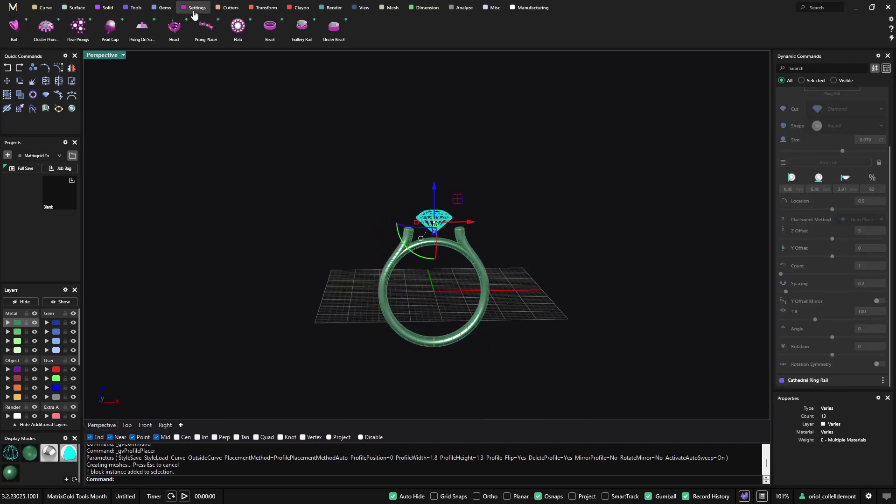
pyautogui.click(173, 27)
pyautogui.scroll(5, 454, 256)
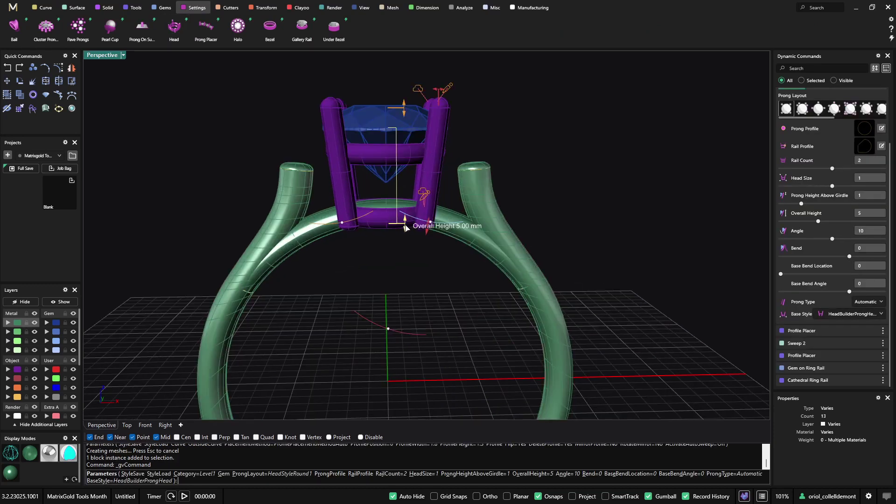
# - Change the head's base style to HeadBuilderProngHeadPoint, set its overall height to 4.48 mm and finish the head
pyautogui.click(870, 316)
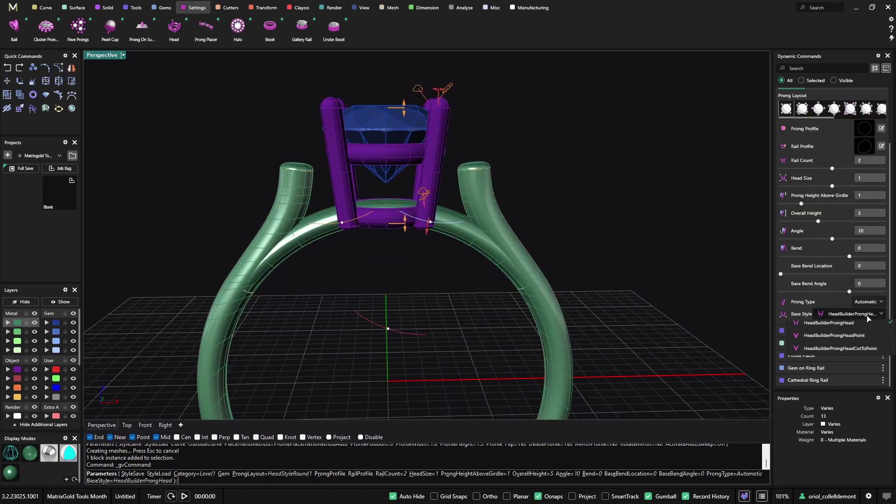
pyautogui.click(867, 342)
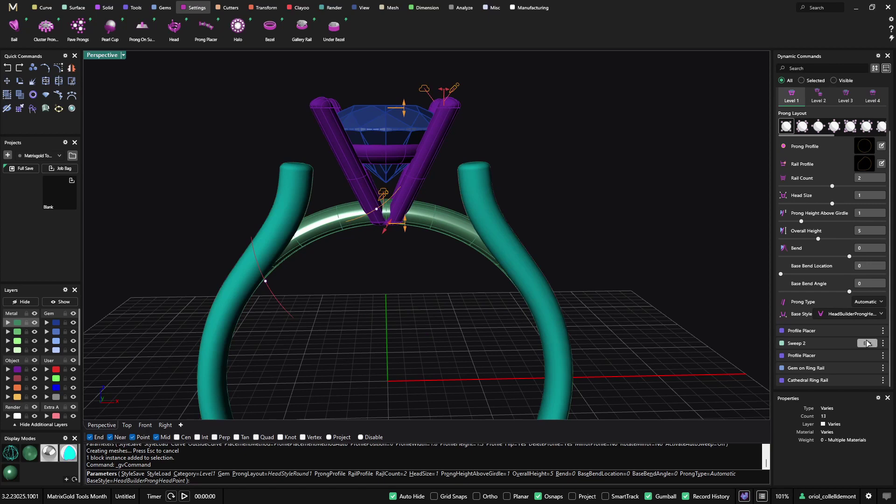
pyautogui.moveTo(404, 227); pyautogui.dragTo(403, 217)
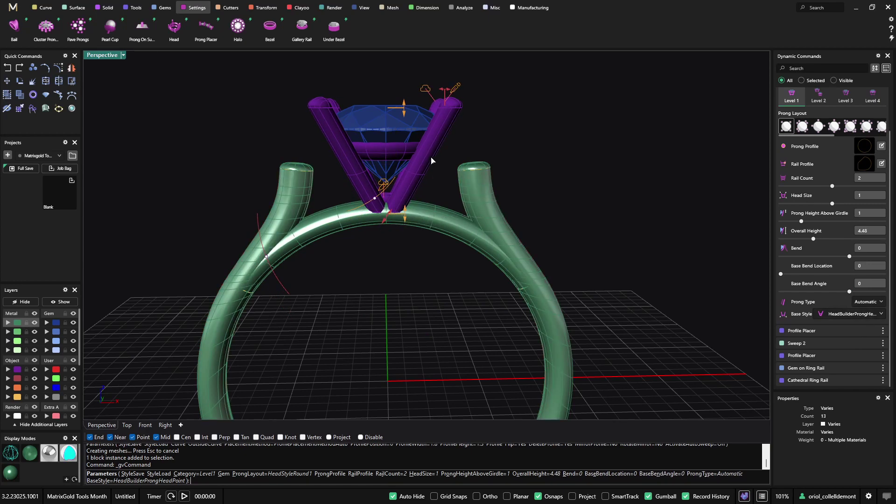
pyautogui.moveTo(431, 160); pyautogui.dragTo(424, 173, button='right')
pyautogui.rightClick(582, 185)
pyautogui.moveTo(581, 189); pyautogui.dragTo(893, 180, button='right')
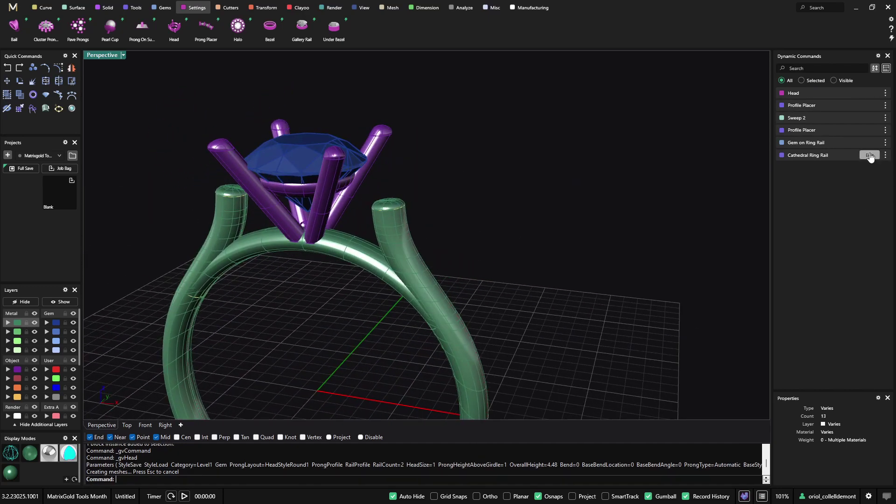
# - Edit the cathedral ring rail, raising its upper shoulder ends, moving them inward toward the prong head and slightly adjusting their tilt
pyautogui.click(869, 155)
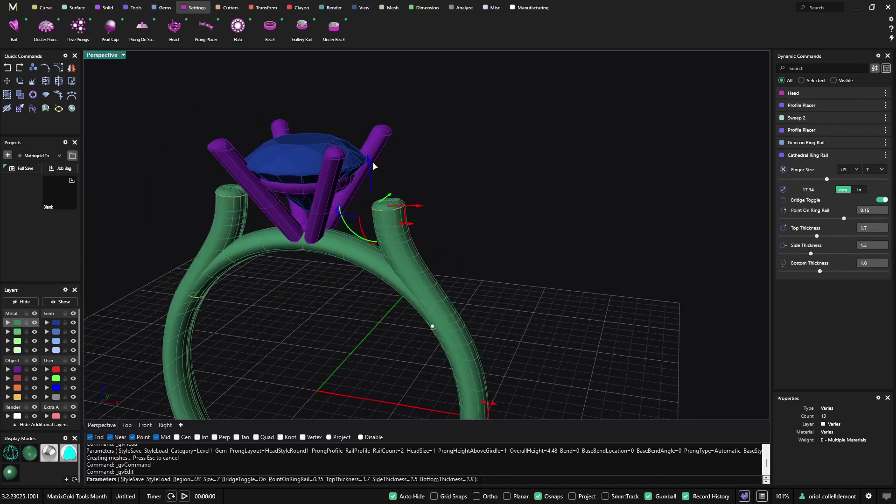
pyautogui.moveTo(368, 161); pyautogui.dragTo(364, 139)
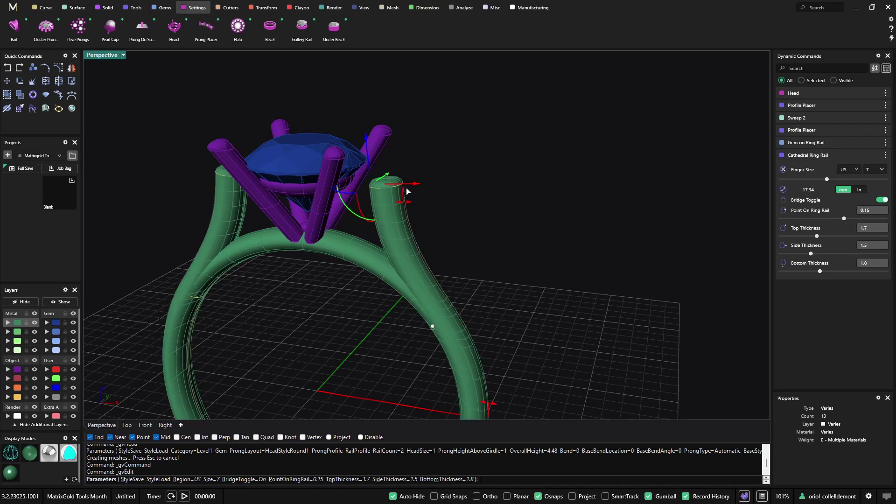
pyautogui.moveTo(415, 184); pyautogui.dragTo(397, 181)
pyautogui.moveTo(335, 220); pyautogui.dragTo(348, 207, button='right')
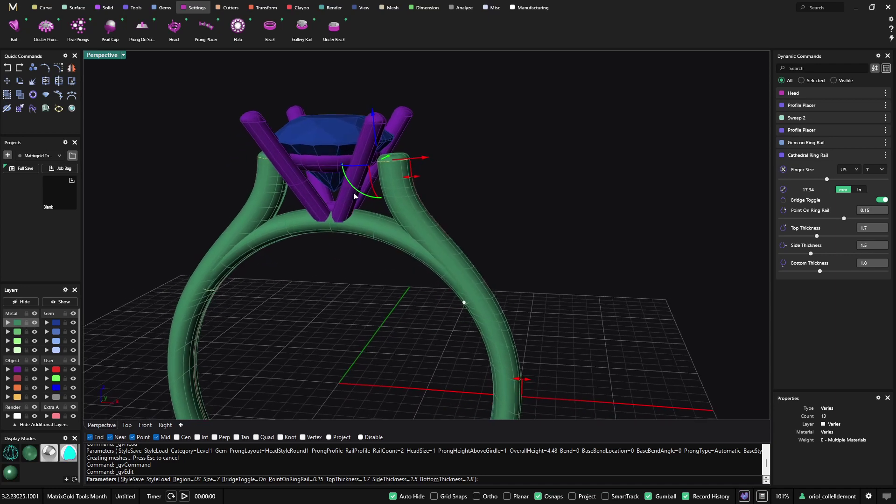
pyautogui.moveTo(356, 191)
pyautogui.mouseDown()
pyautogui.moveTo(366, 199)
pyautogui.moveTo(357, 190)
pyautogui.mouseUp()
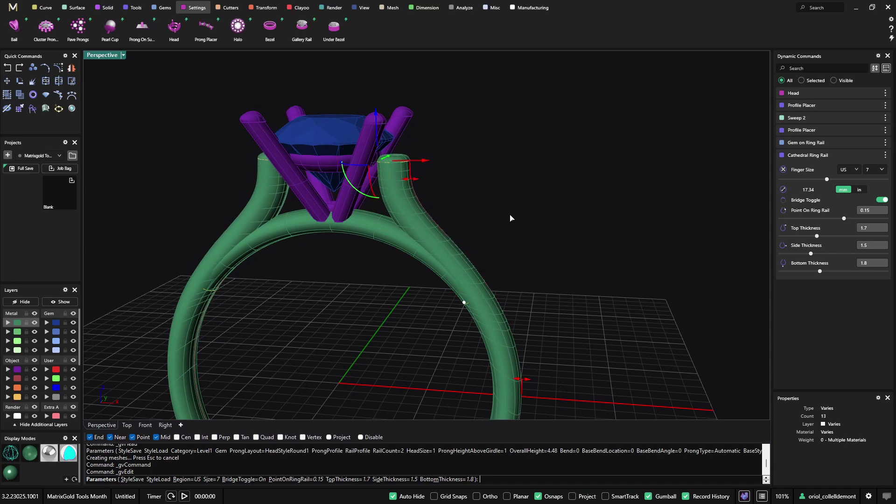
pyautogui.rightClick(510, 216)
pyautogui.moveTo(419, 173); pyautogui.dragTo(524, 199, button='right')
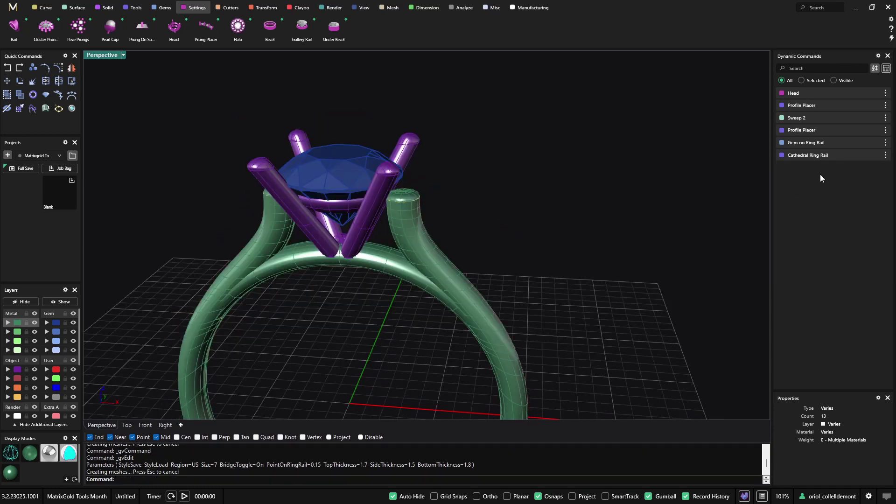
# - Reduce the cathedral ring rail's top thickness to 1.2 and finish the edit
pyautogui.click(866, 157)
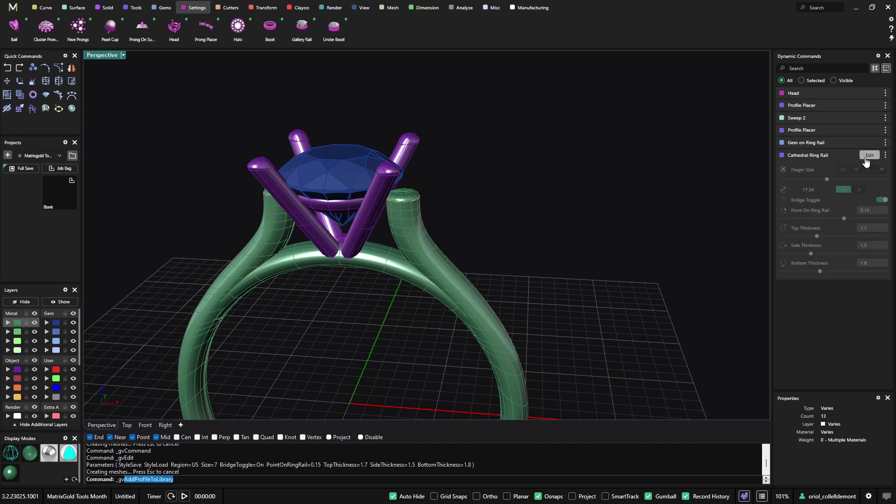
pyautogui.scroll(3, 425, 215)
pyautogui.moveTo(425, 214); pyautogui.dragTo(412, 231)
pyautogui.moveTo(377, 293); pyautogui.dragTo(393, 273, button='right')
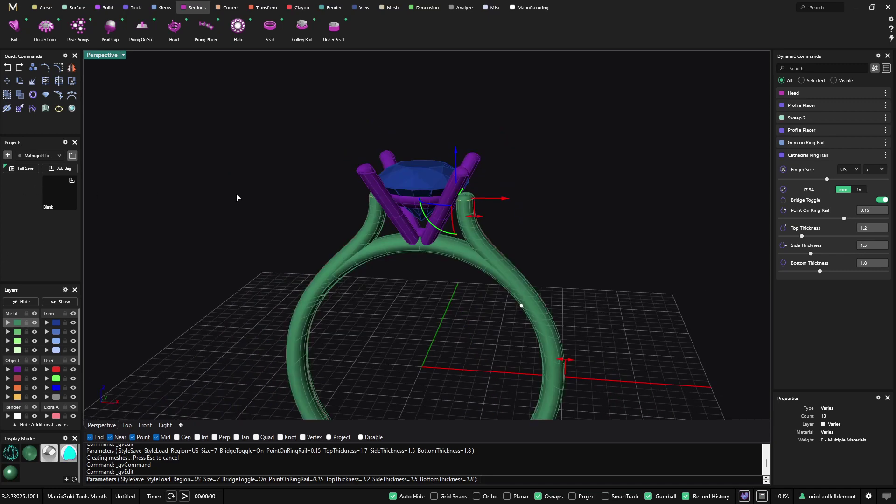
pyautogui.press('Return')
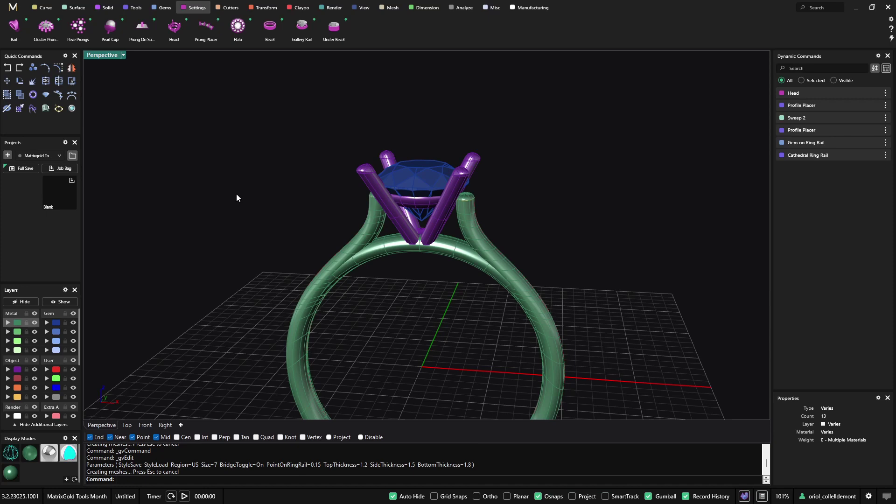